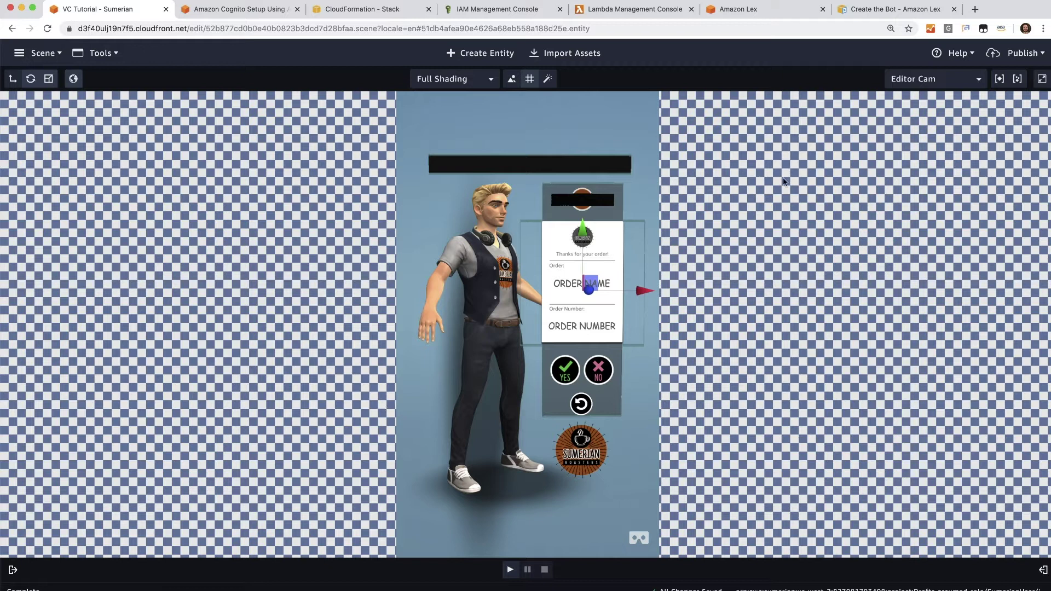
Step: Play the barista scene and order a mocha with half and half and caramel syrup, rejecting the order at the confirmation question
left_click(510, 569)
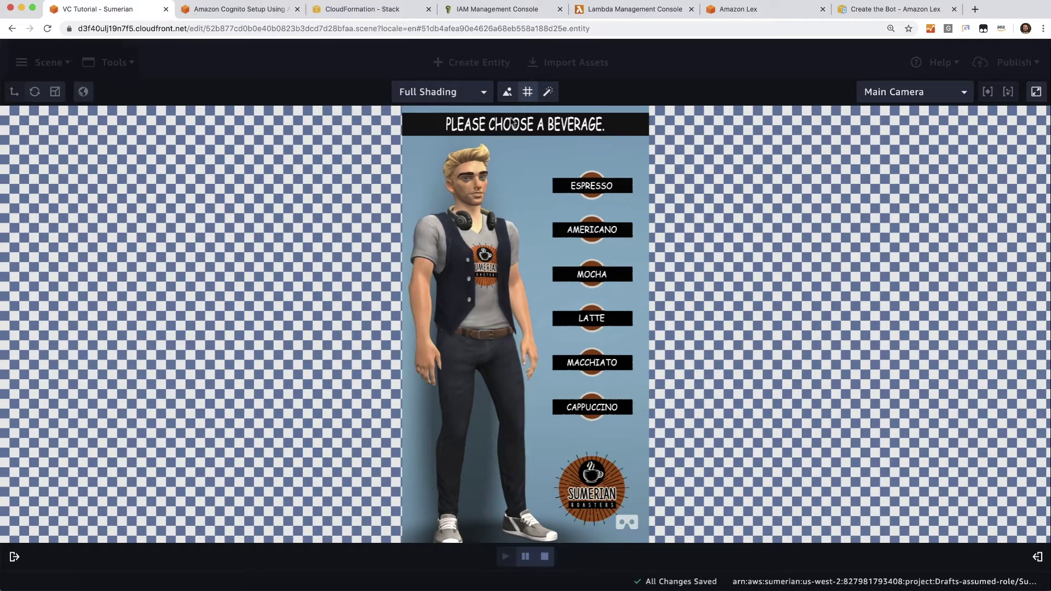
left_click(622, 274)
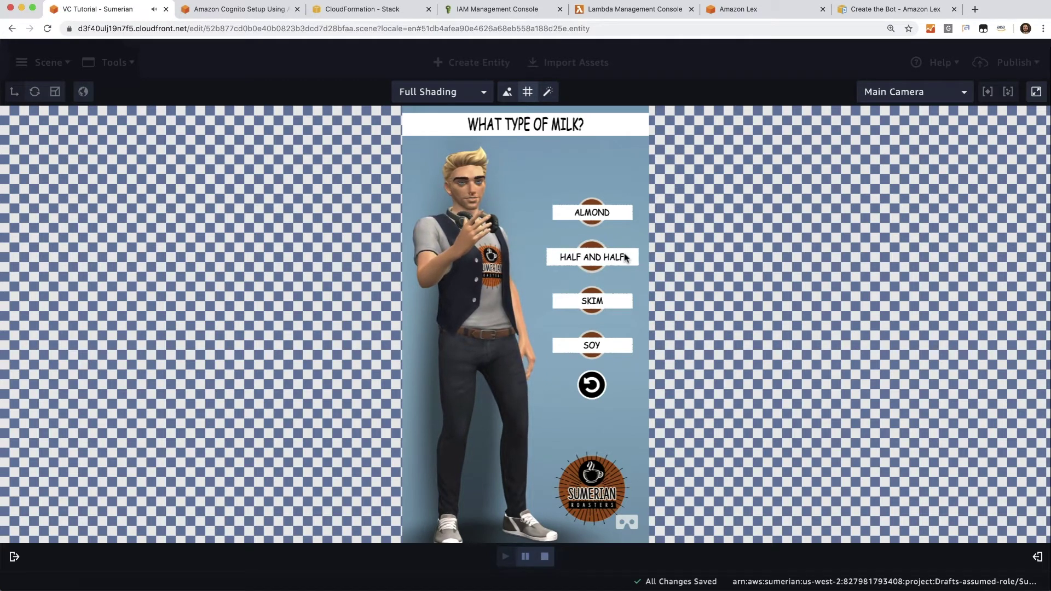
left_click(626, 257)
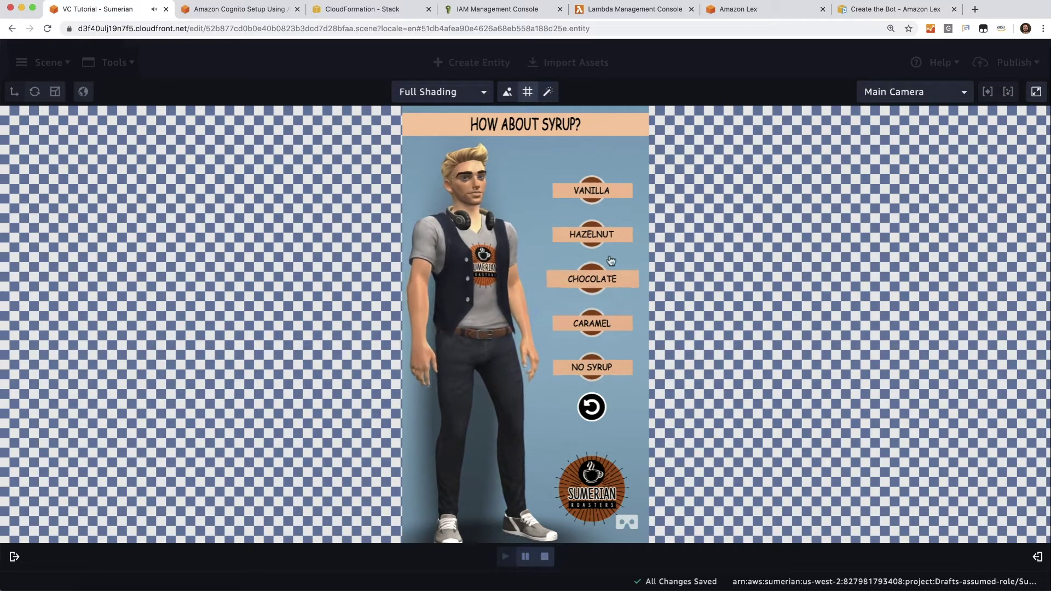
left_click(618, 325)
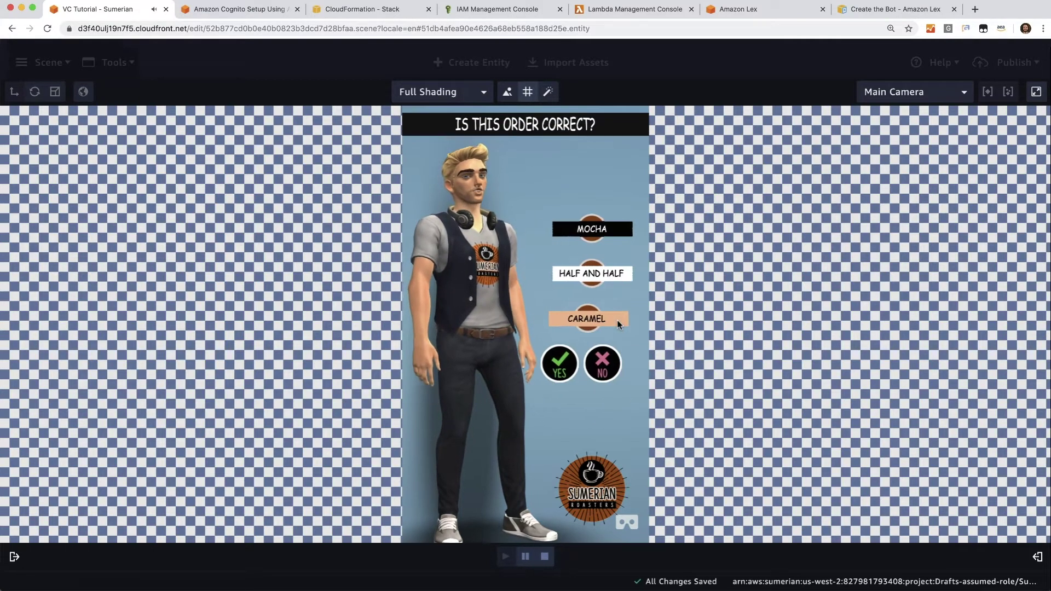
left_click(616, 365)
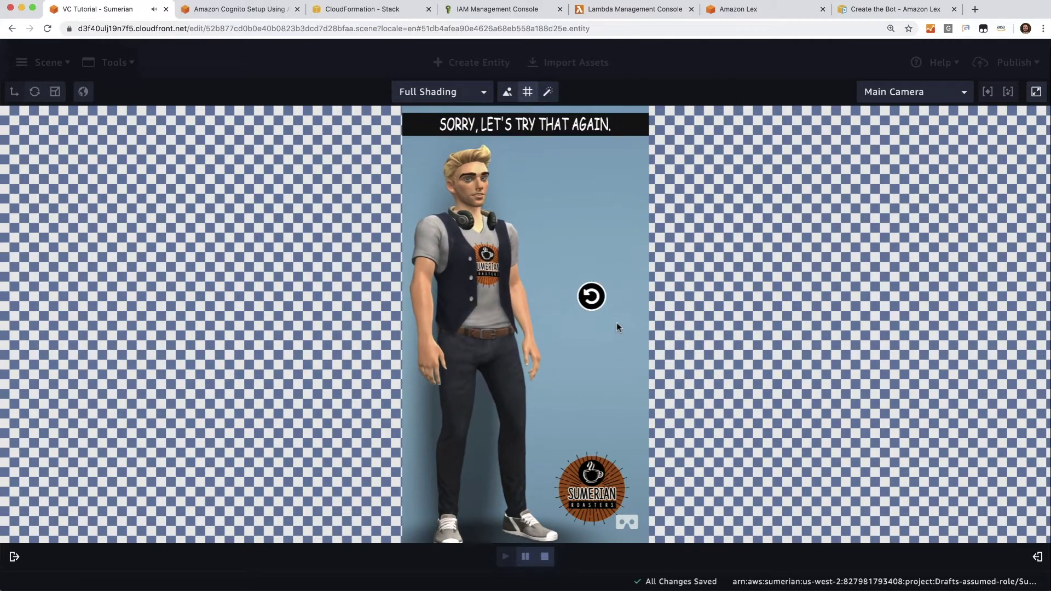
Step: Restart the ordering dialogue in the running scene, order an espresso and confirm the order
left_click(587, 299)
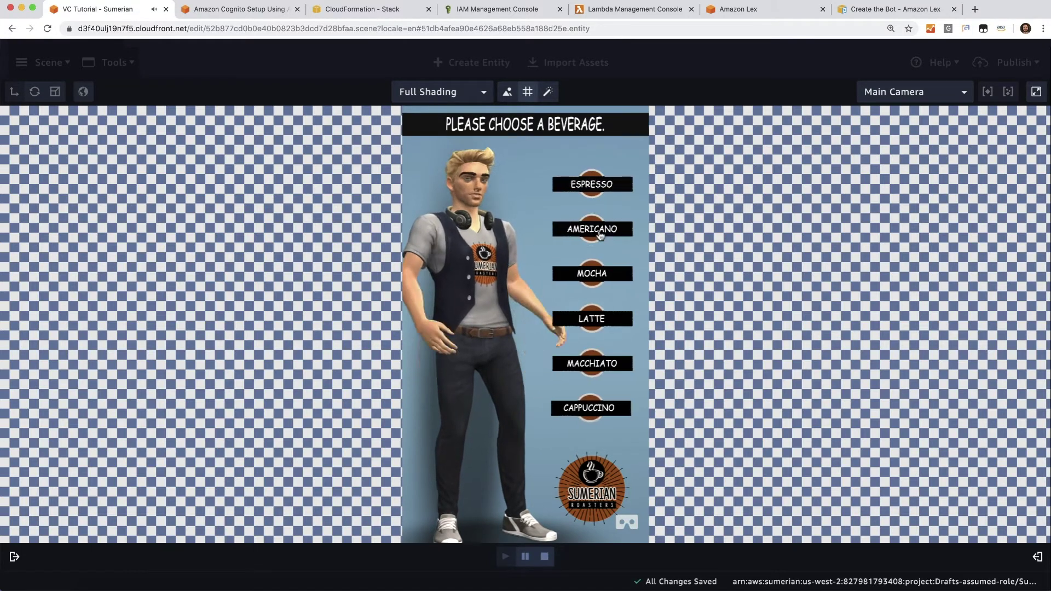
left_click(604, 191)
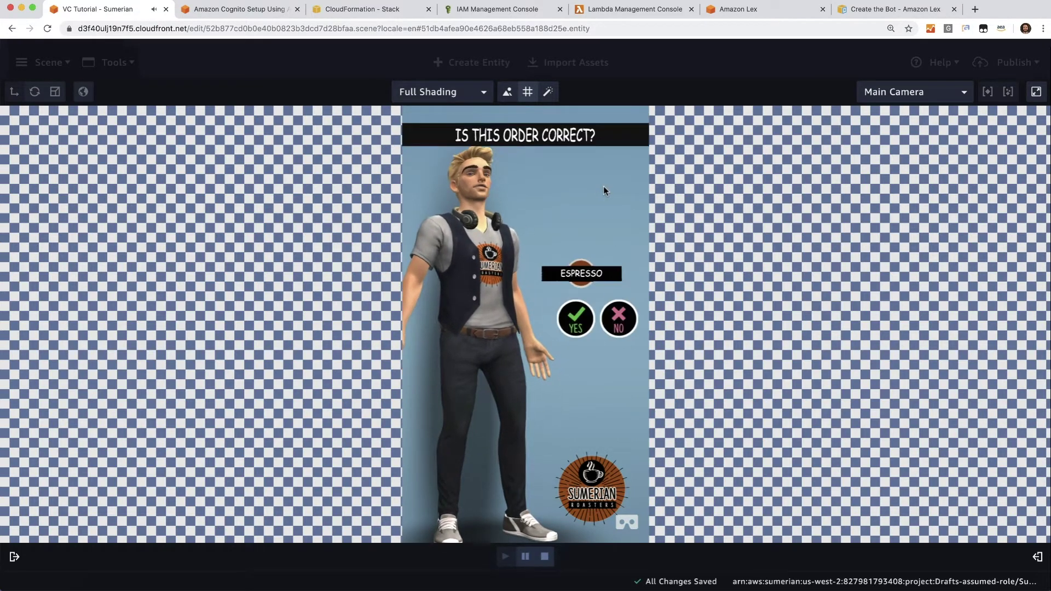
left_click(573, 315)
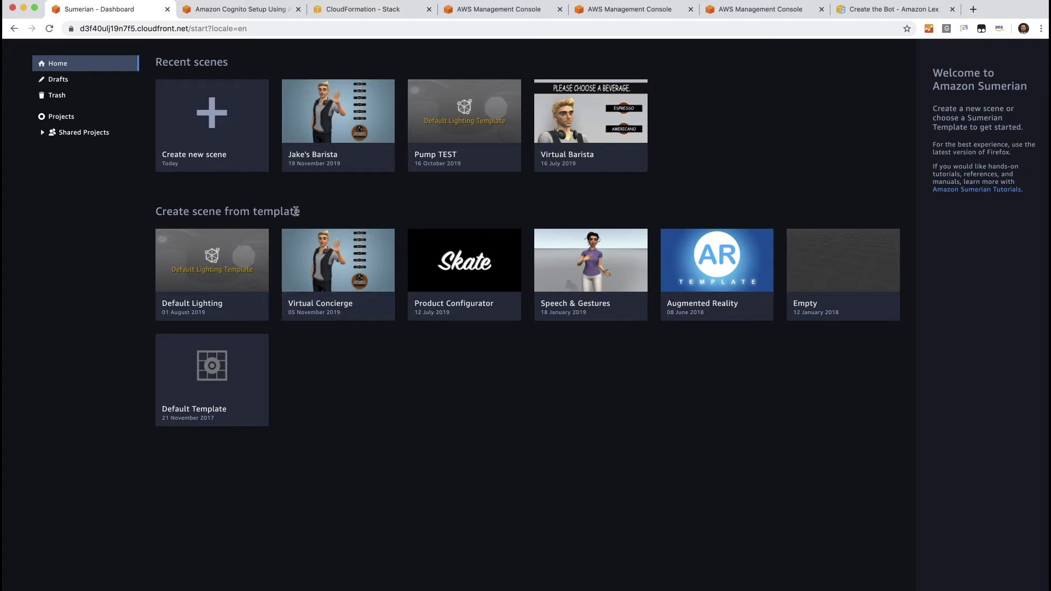
Step: Create a new scene named "VC Tutorial" from the Virtual Concierge template
left_click(335, 307)
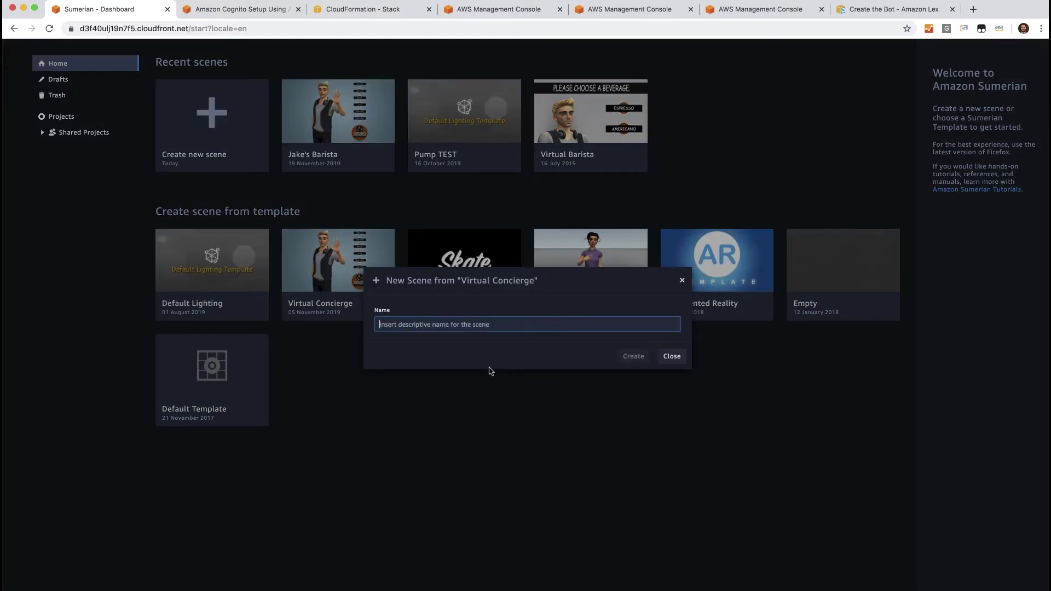
type("VC Tutorial")
key("Return")
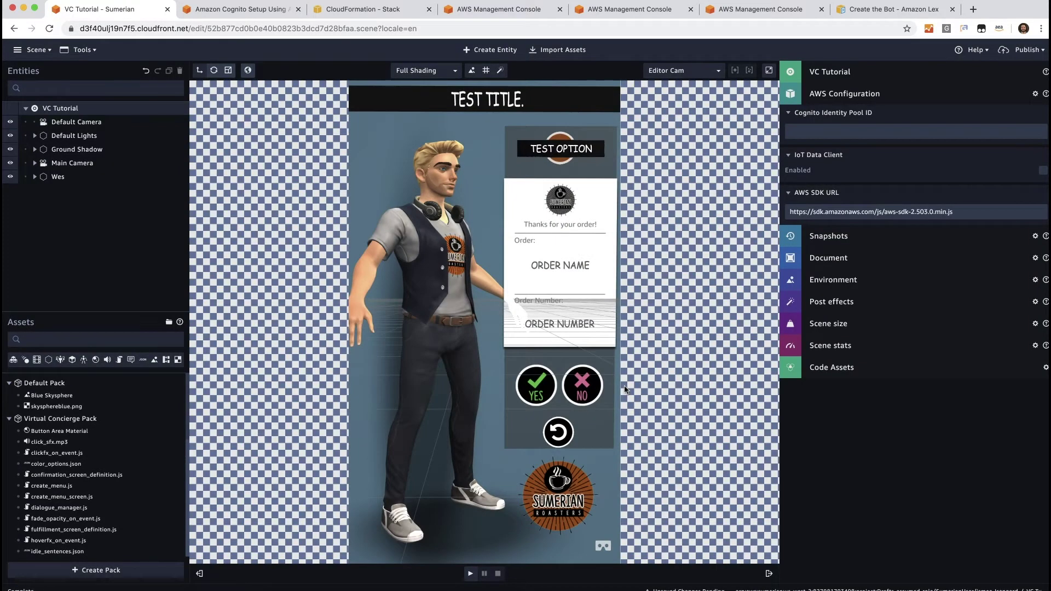
Step: Zoom the scene editor page to 125% and resize its panels for a narrower inspector and a taller entity list
key("super+equal")
key("super+equal")
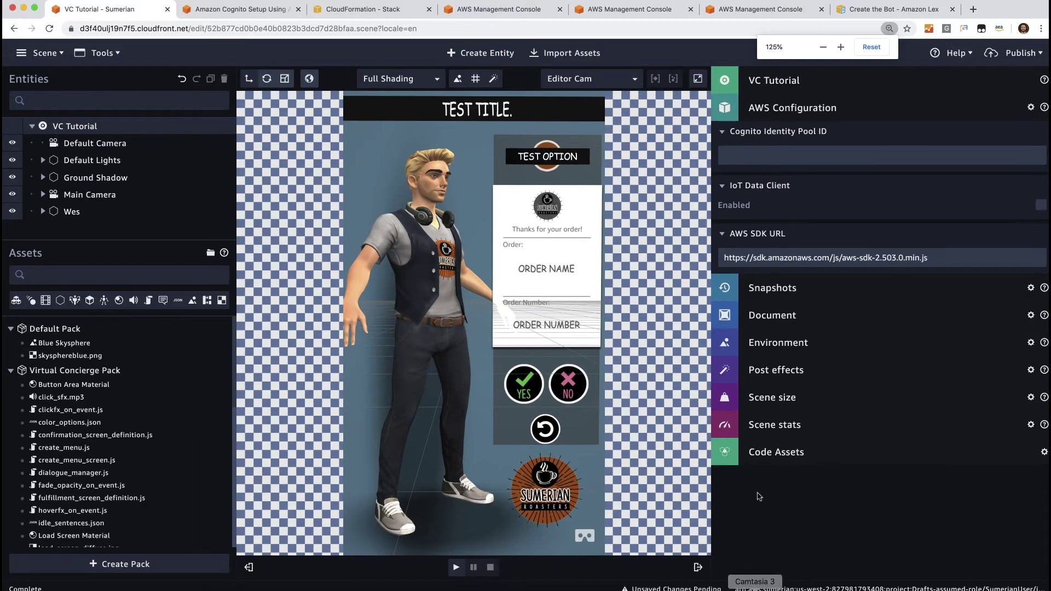
left_click_drag(714, 508, 784, 507)
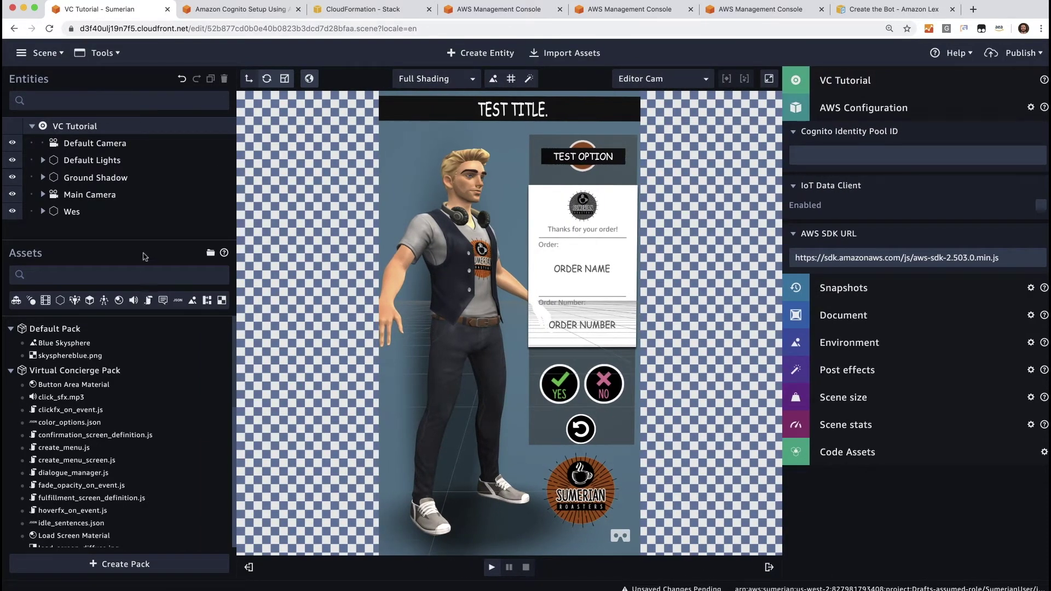
left_click_drag(140, 241, 141, 326)
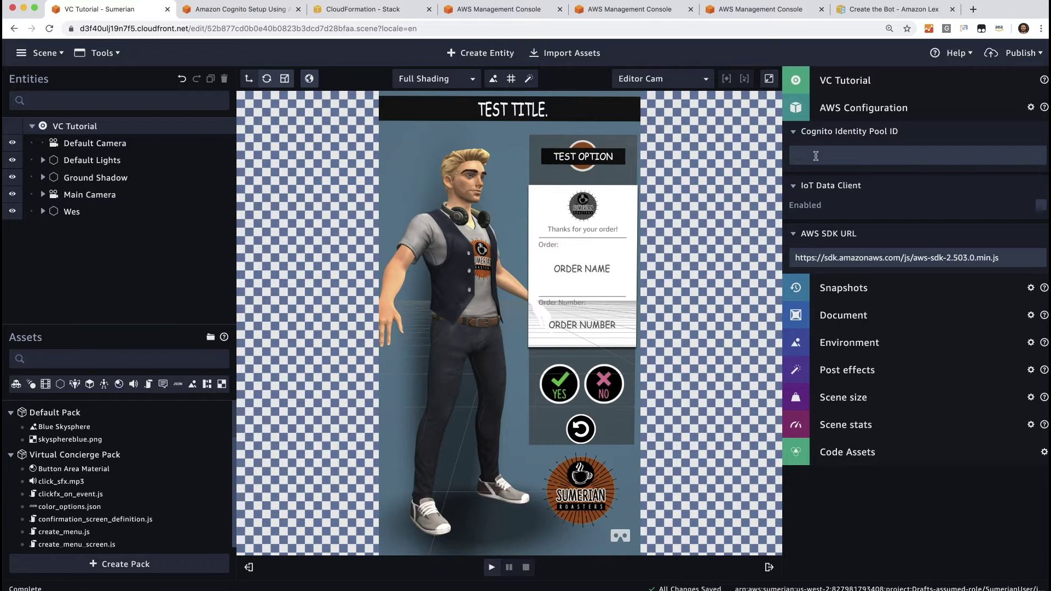
Step: Launch the CloudFormation stack for Host, Speech (Amazon Polly) and Dialogue (Amazon Lex) components from the Amazon Cognito setup tutorial
left_click(253, 11)
scroll(243, 113, "up", 8)
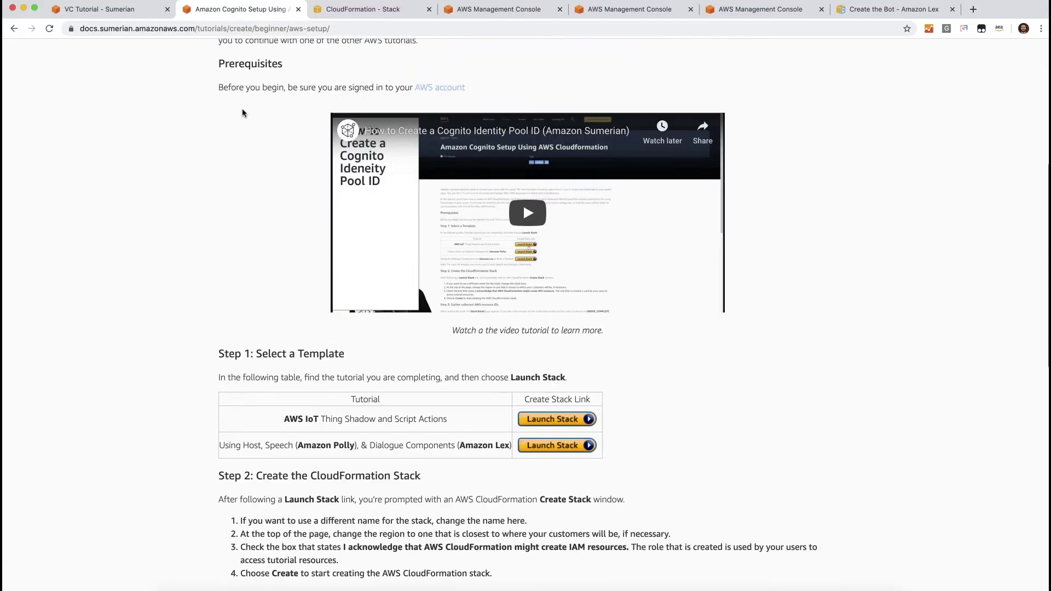
scroll(243, 113, "up", 1)
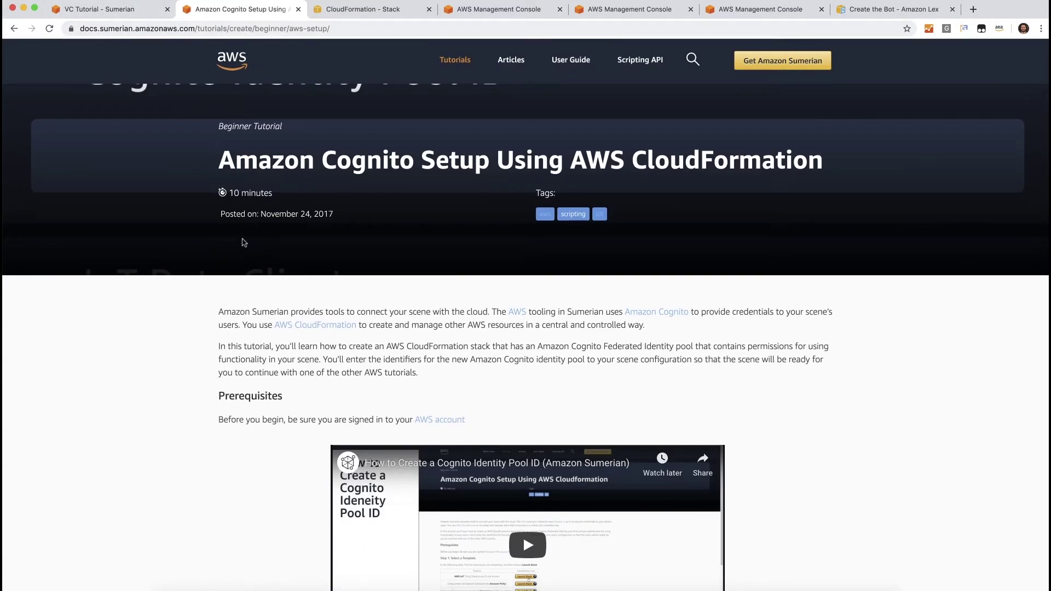
scroll(243, 243, "down", 7)
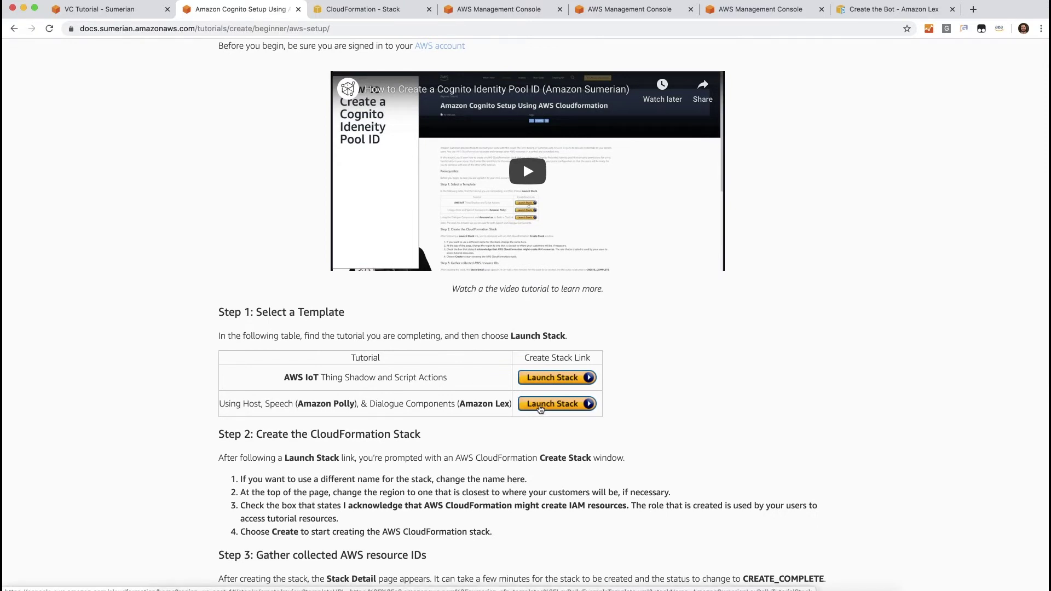
left_click(540, 405)
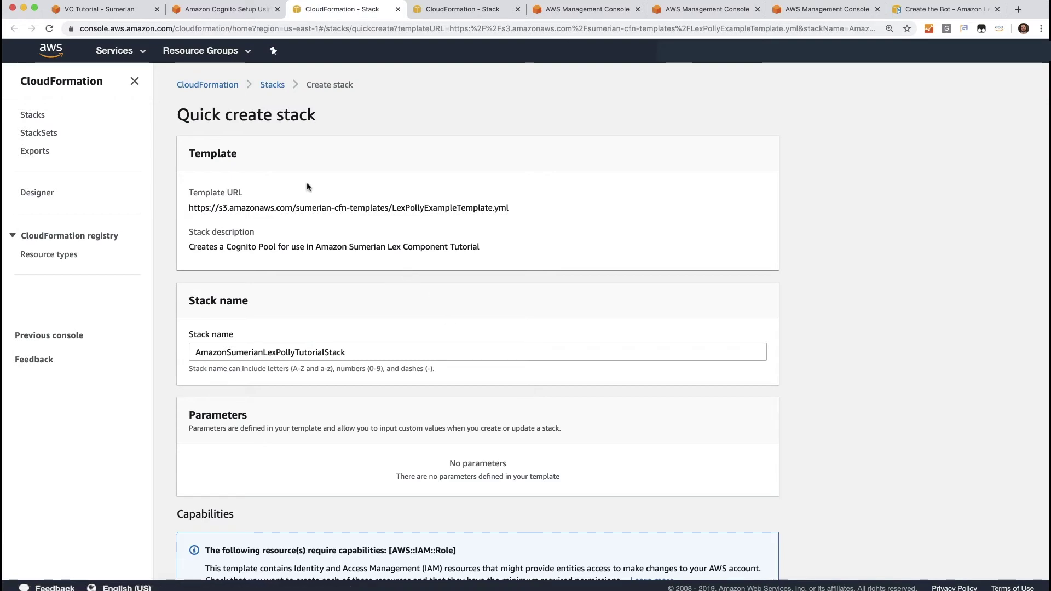
Step: Set the AWS region to US West (Oregon) and name the stack VBaristaTutorialStack
left_click(958, 59)
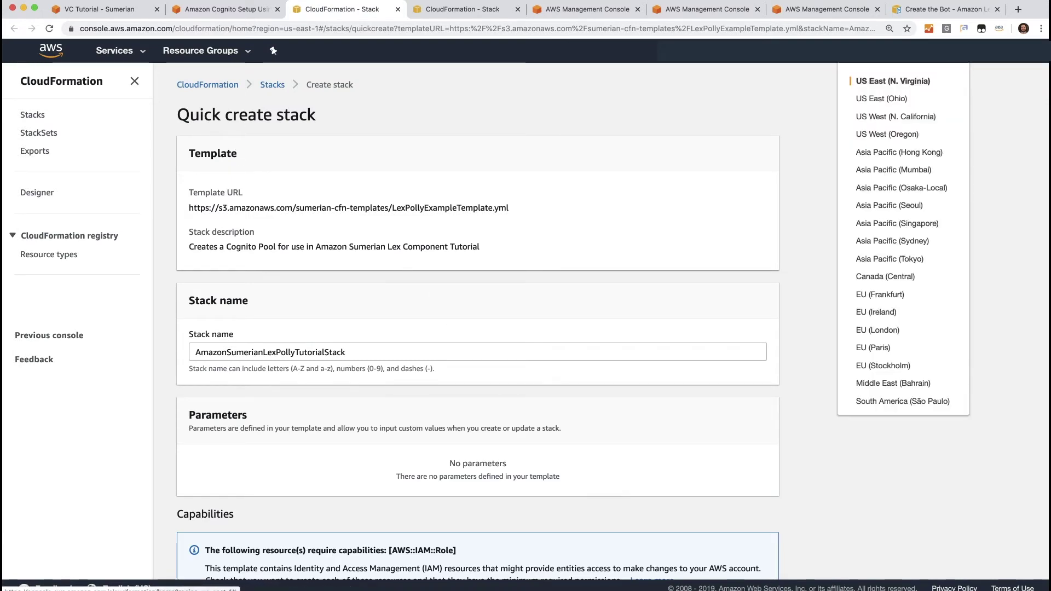
left_click(892, 135)
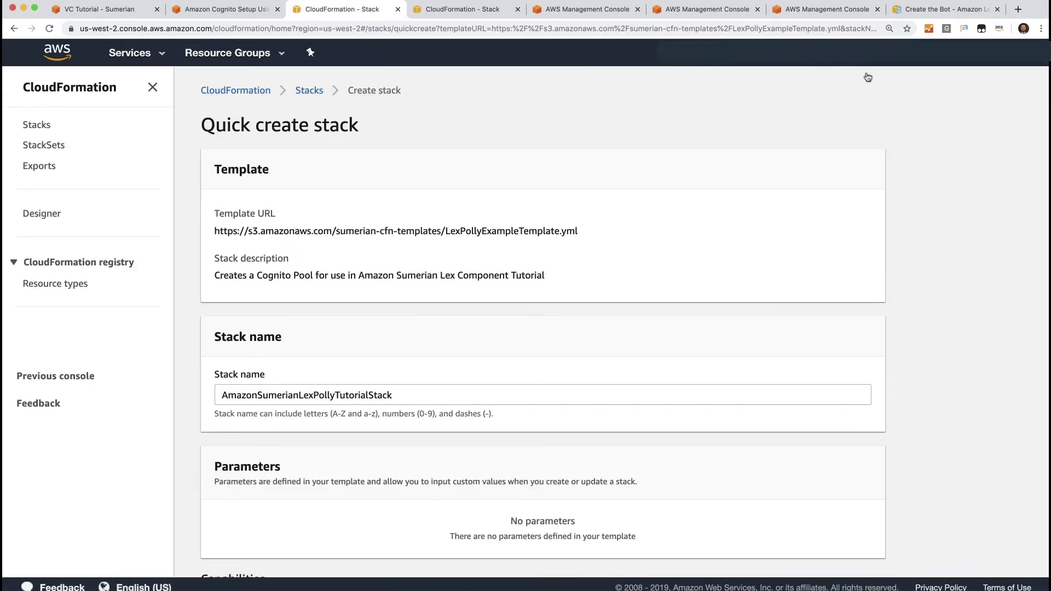
scroll(447, 253, "down", 3)
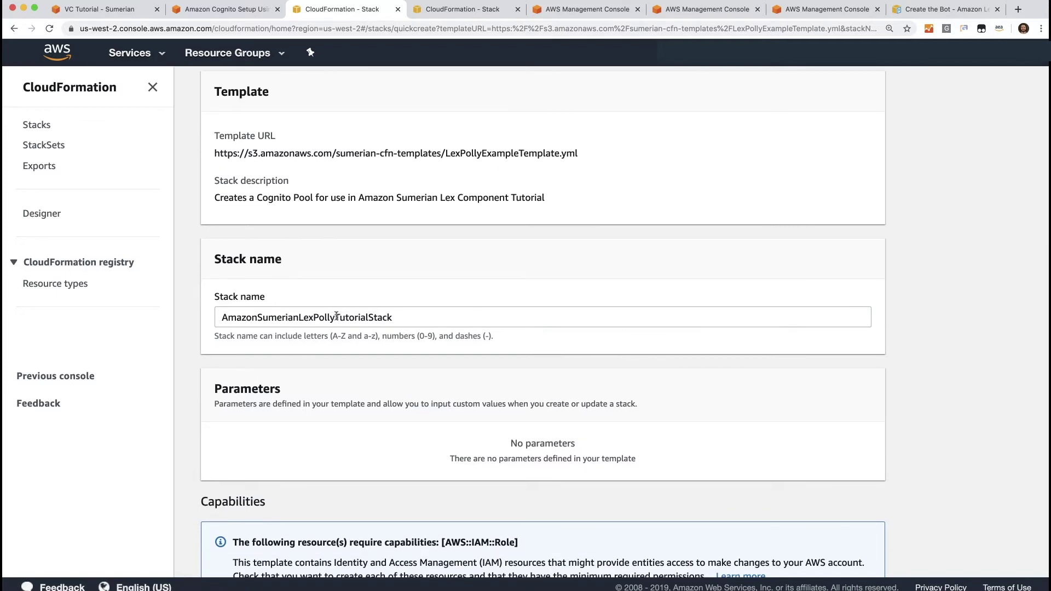
left_click_drag(371, 317, 236, 307)
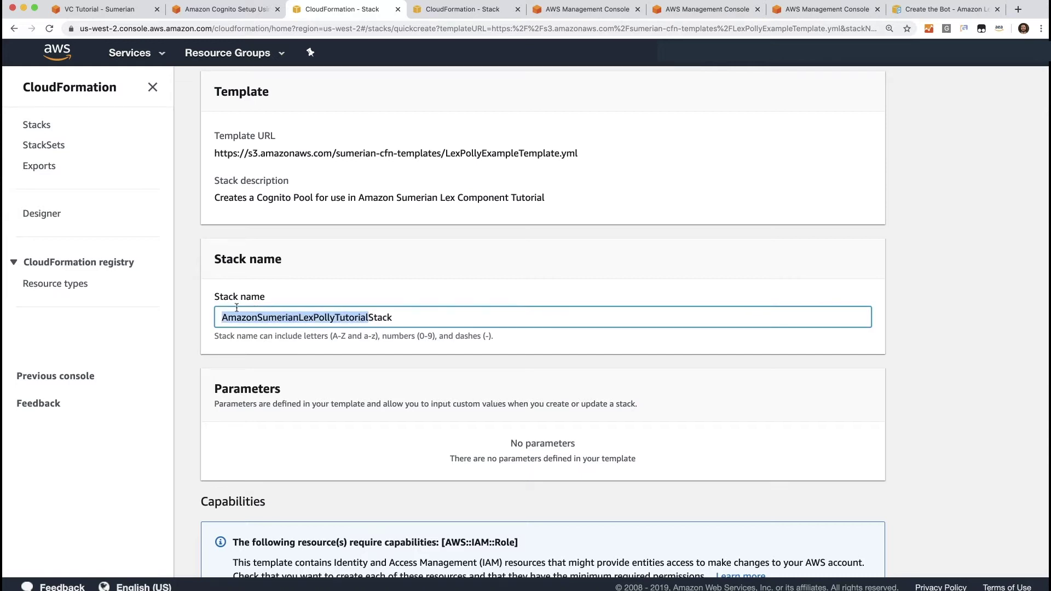
type("VCBA")
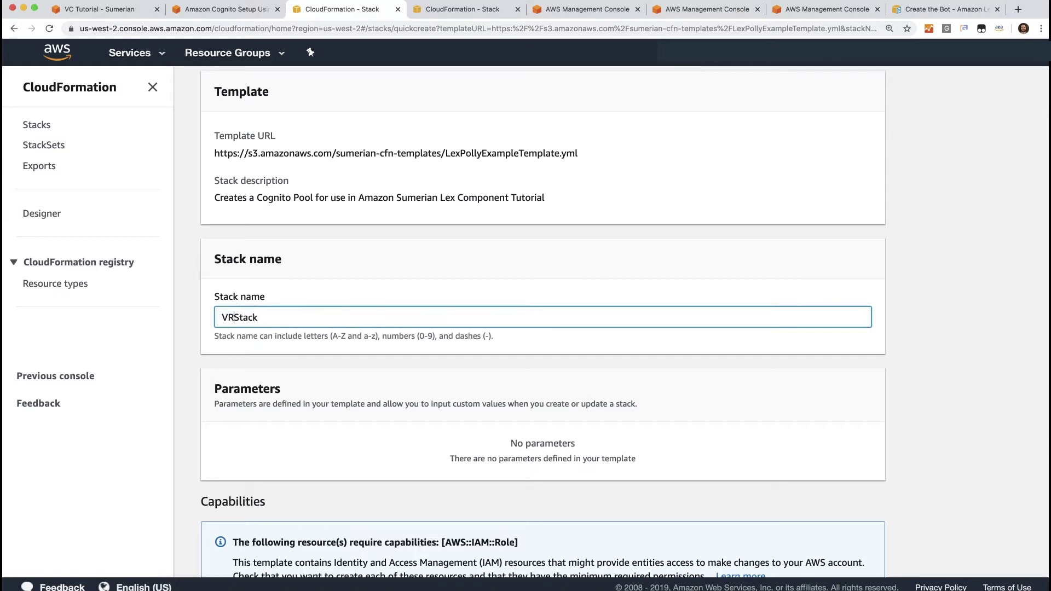
key("BackSpace")
key("BackSpace")
key("BackSpace")
type("B")
key("BackSpace")
type("Baristat")
key("BackSpace")
type("Ttu")
key("BackSpace")
key("BackSpace")
type("utorial")
Step: Acknowledge that CloudFormation might create IAM resources, create the stack, and return to the existing CloudFormation stack list
scroll(237, 482, "down", 3)
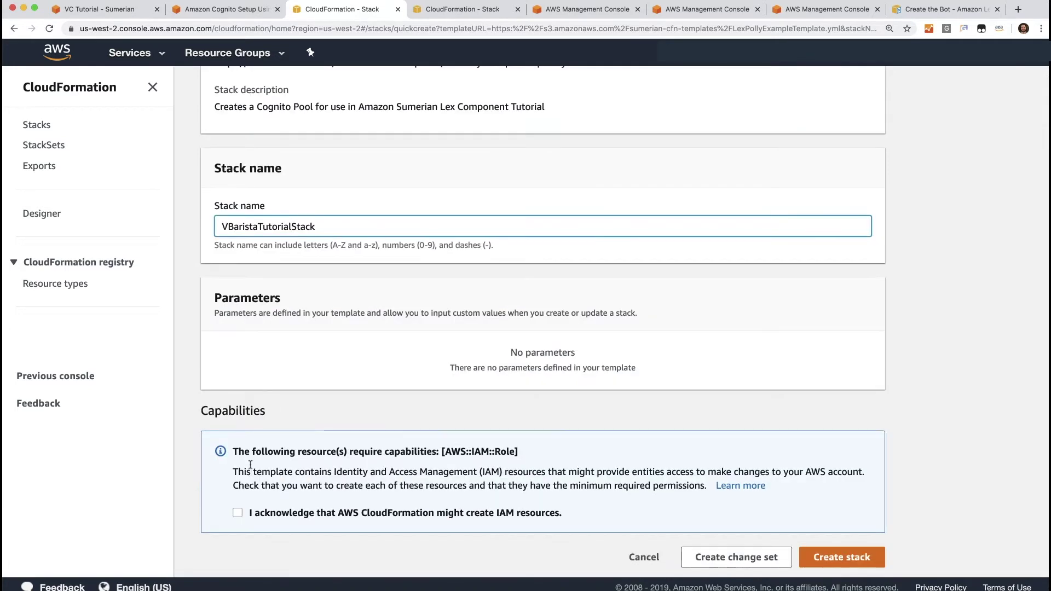
left_click(237, 512)
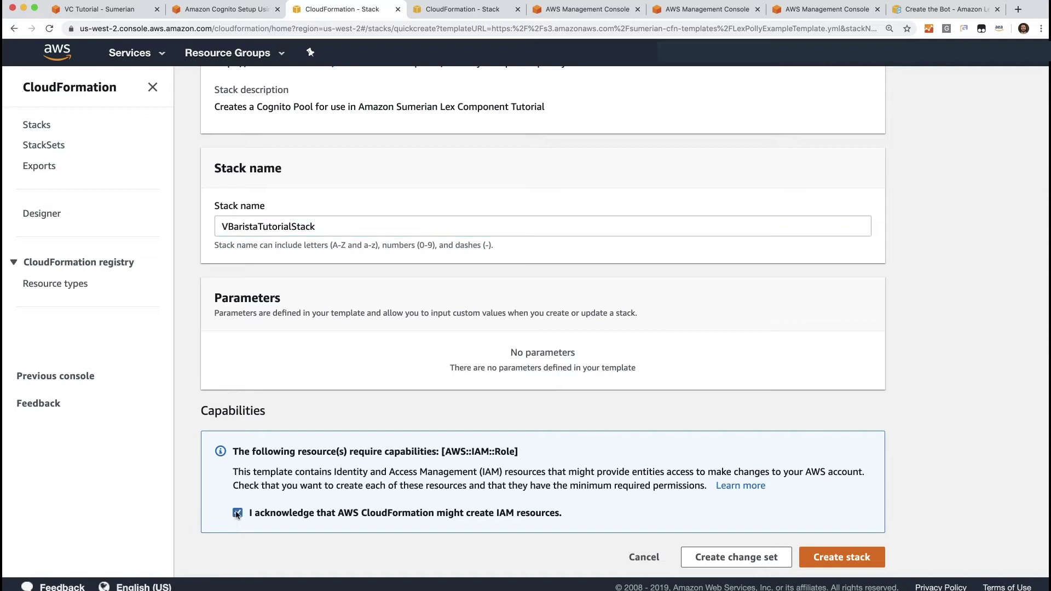
left_click(840, 558)
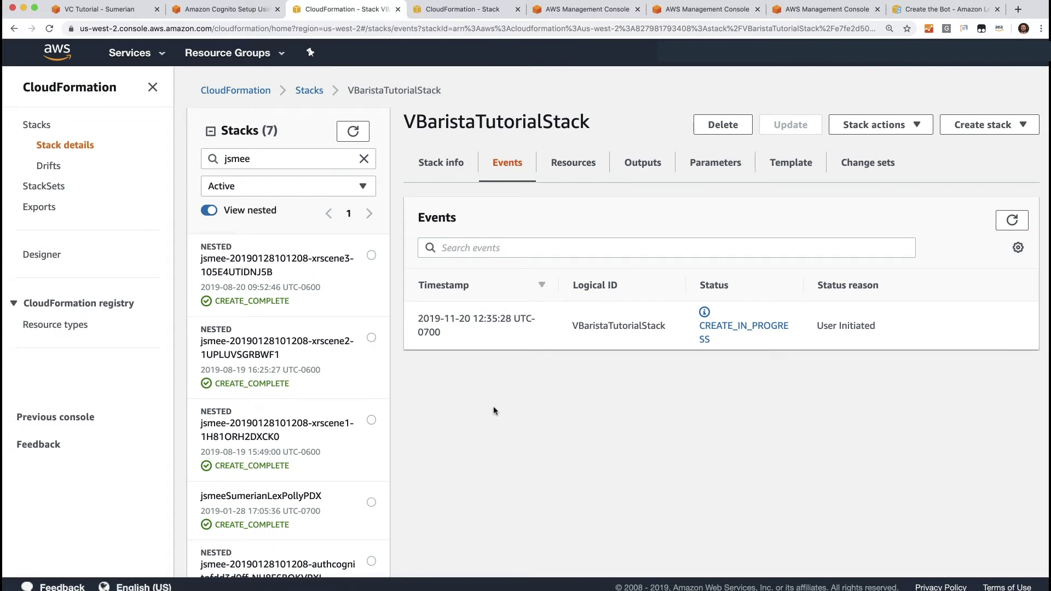
key("super+w")
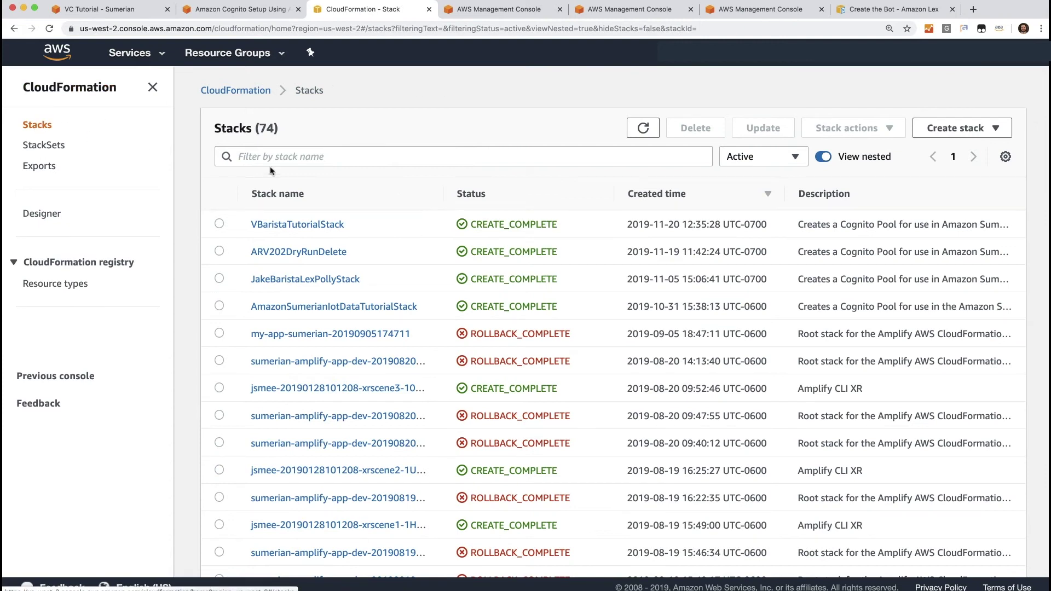
Step: Copy the Cognito Identity Pool ID from VBaristaTutorialStack's outputs into the VC Tutorial scene's AWS Configuration
left_click(285, 225)
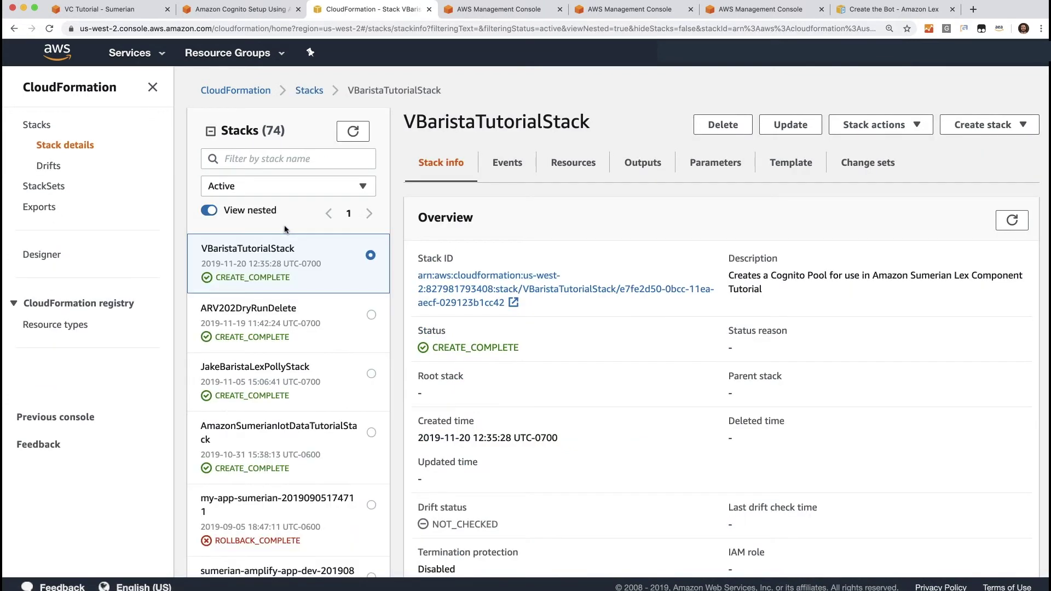
left_click(641, 169)
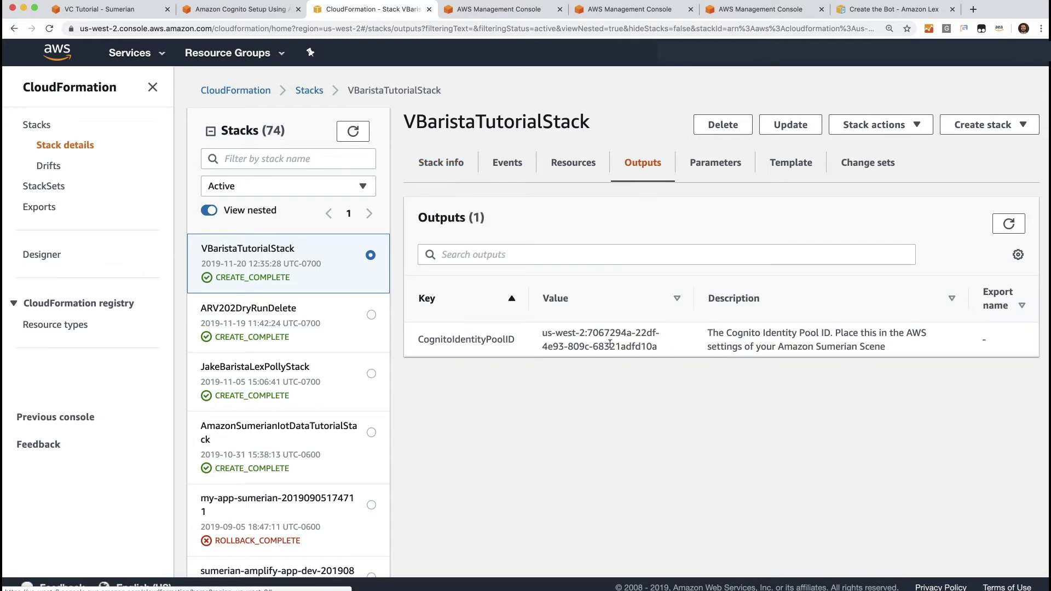
left_click_drag(659, 347, 541, 332)
key("super+c")
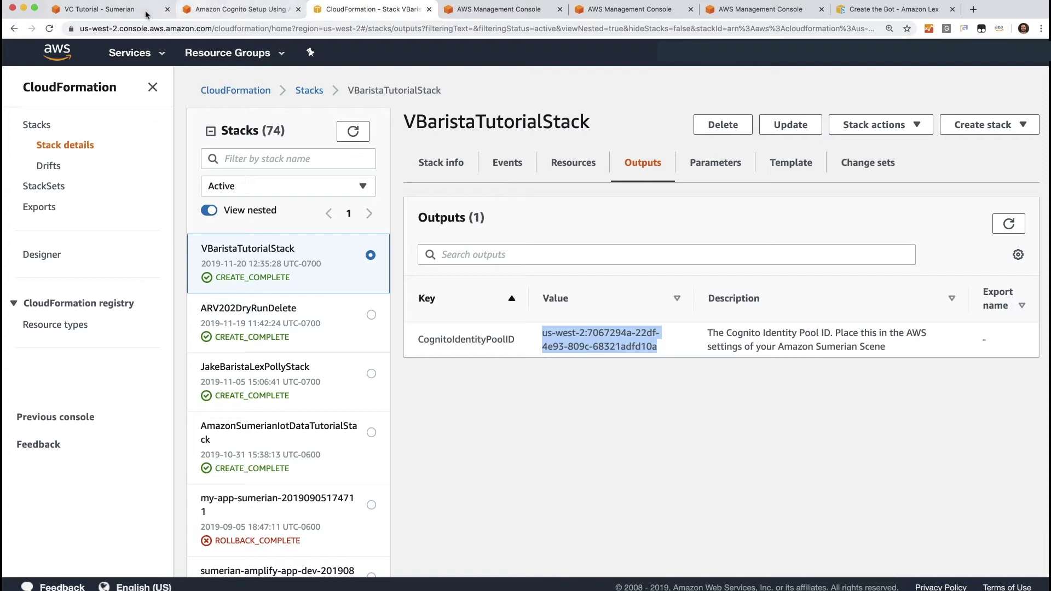
left_click(109, 9)
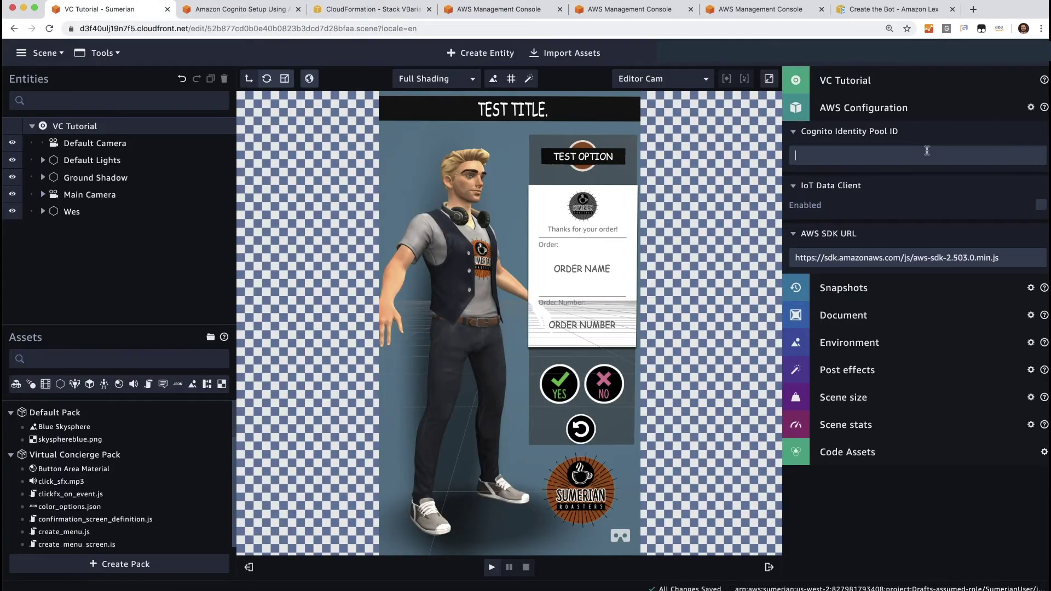
key("super+v")
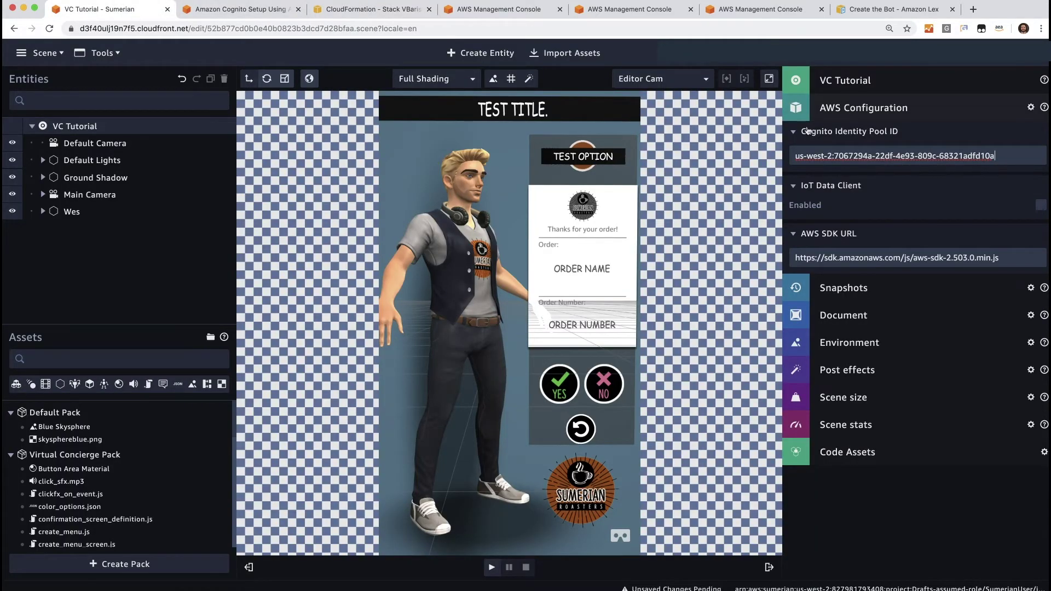
Step: Review VBaristaTutorialStack's name in the CloudFormation stack list and switch to the AWS Management Console
left_click(386, 15)
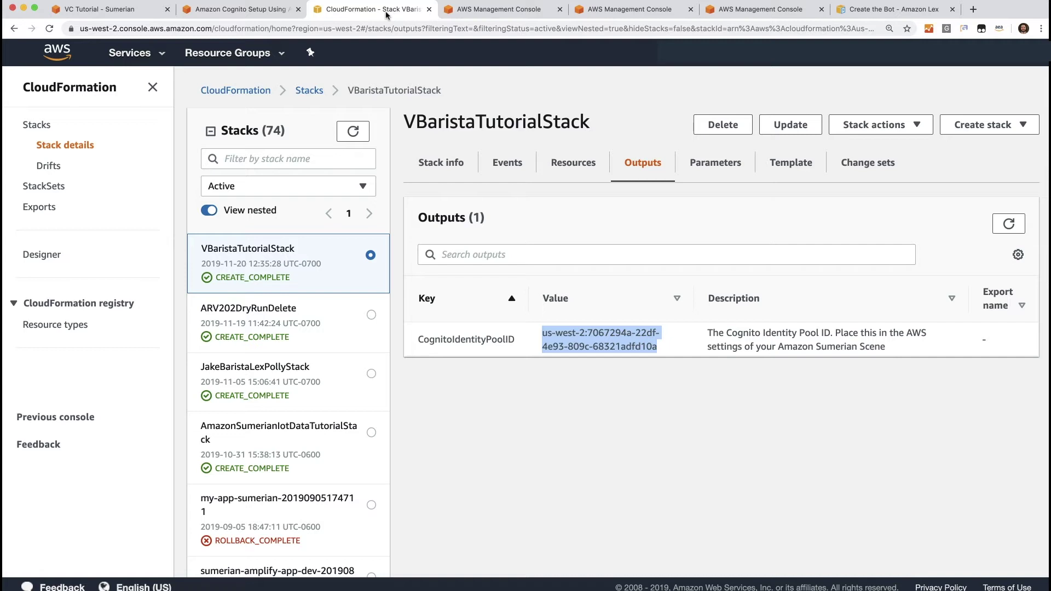
left_click(37, 125)
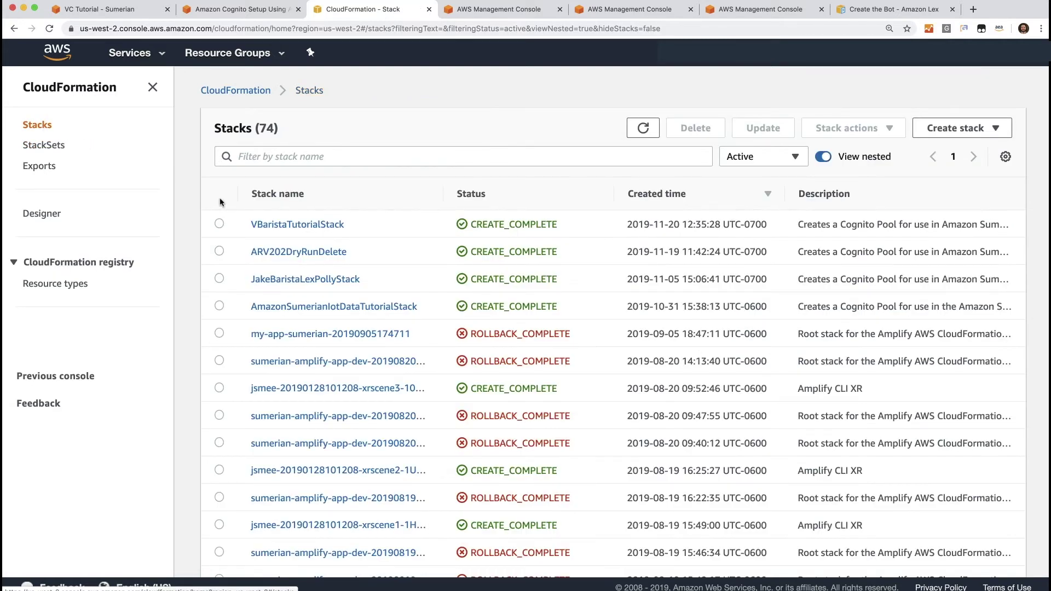
double_click(251, 221)
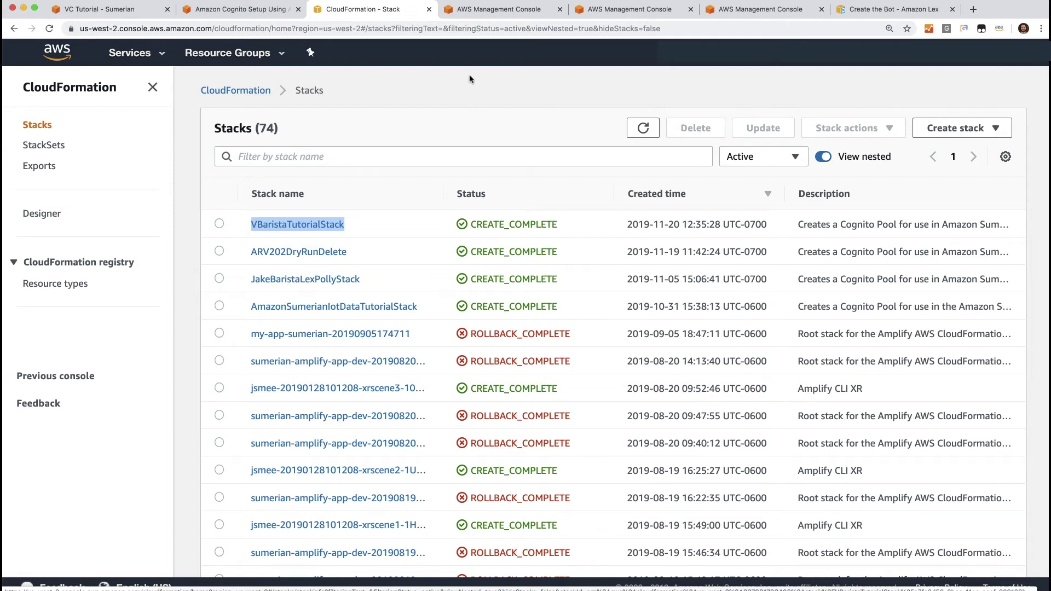
left_click(508, 12)
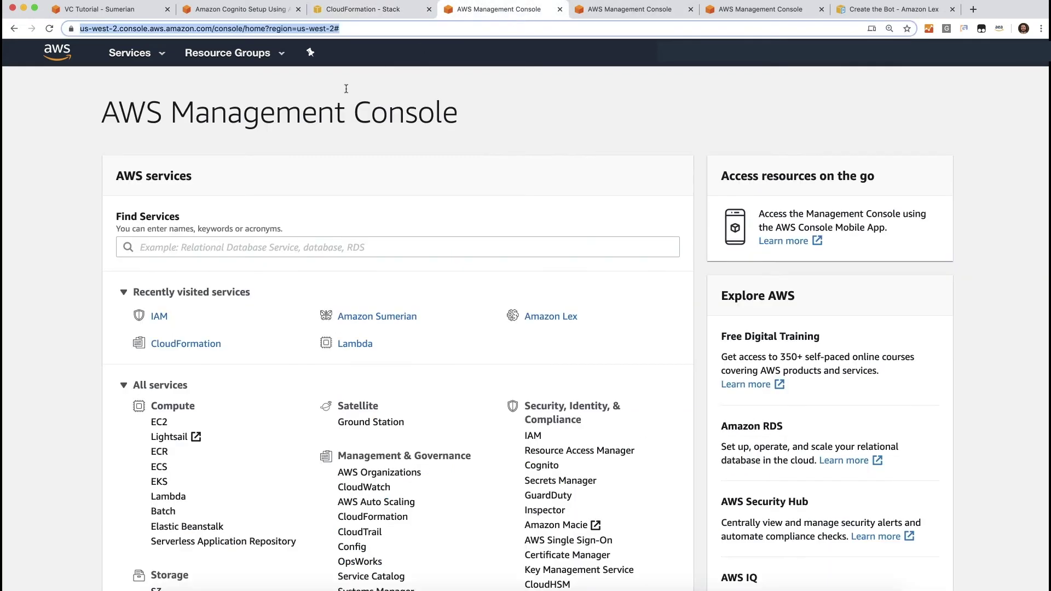
Step: In IAM, open VBaristaTutorialStack's Cognito identity role and detach the AmazonLexRunBotsOnly policy
left_click(159, 317)
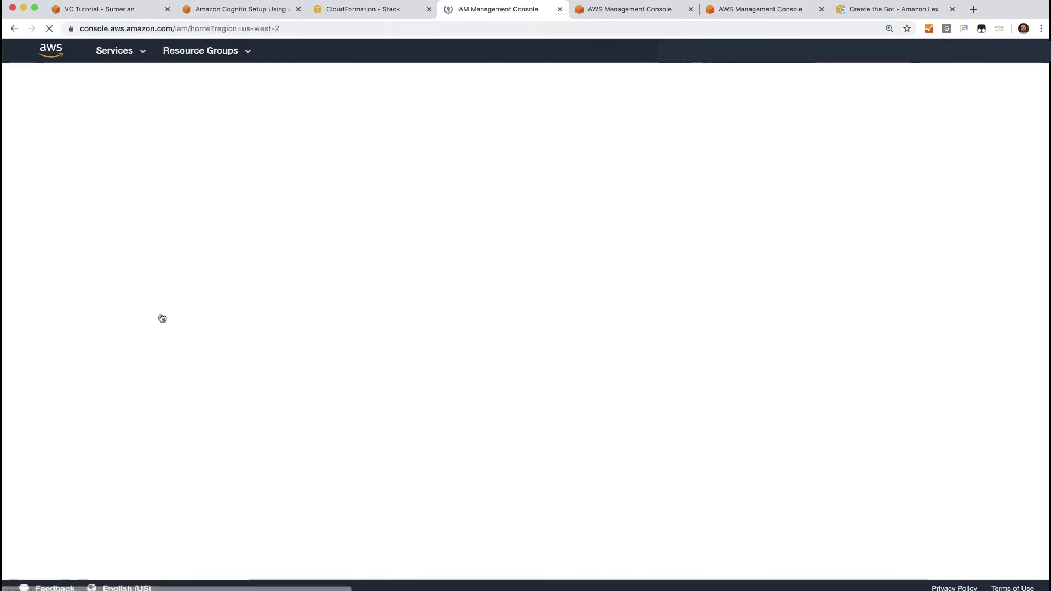
left_click(41, 198)
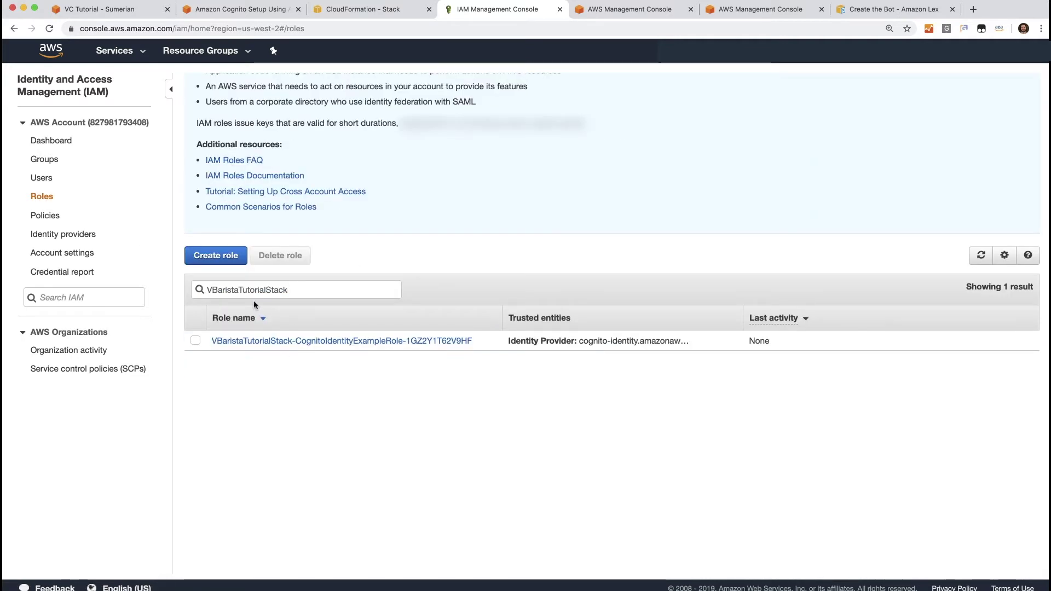
left_click(241, 341)
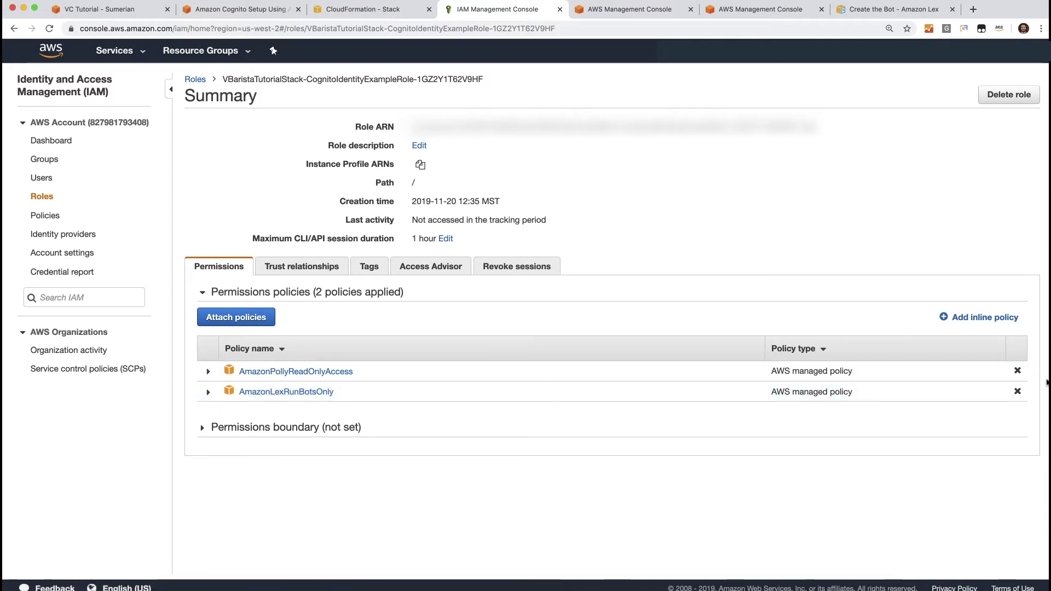
left_click(1018, 391)
left_click(664, 198)
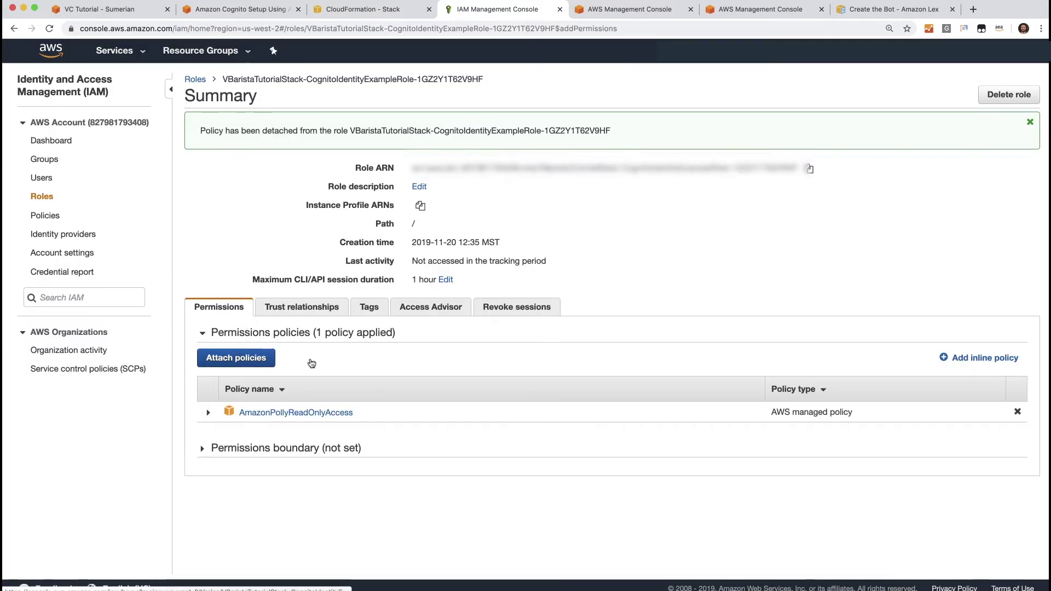
Step: Search the available policies for LexFull and attach AmazonLexFullAccess to the VBaristaTutorialStack Cognito role
left_click(236, 357)
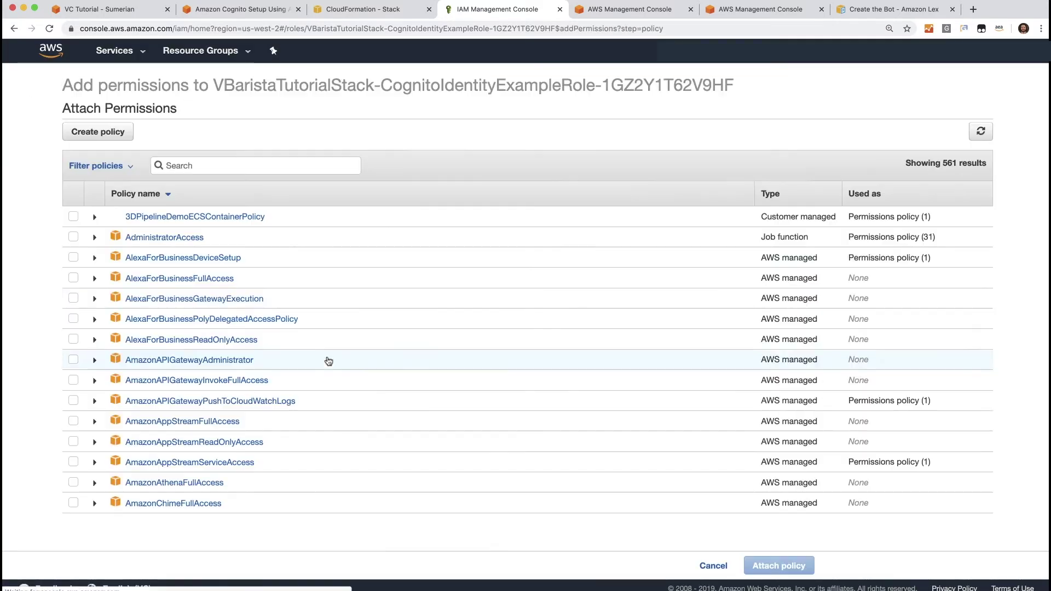
left_click(249, 167)
type("Lex")
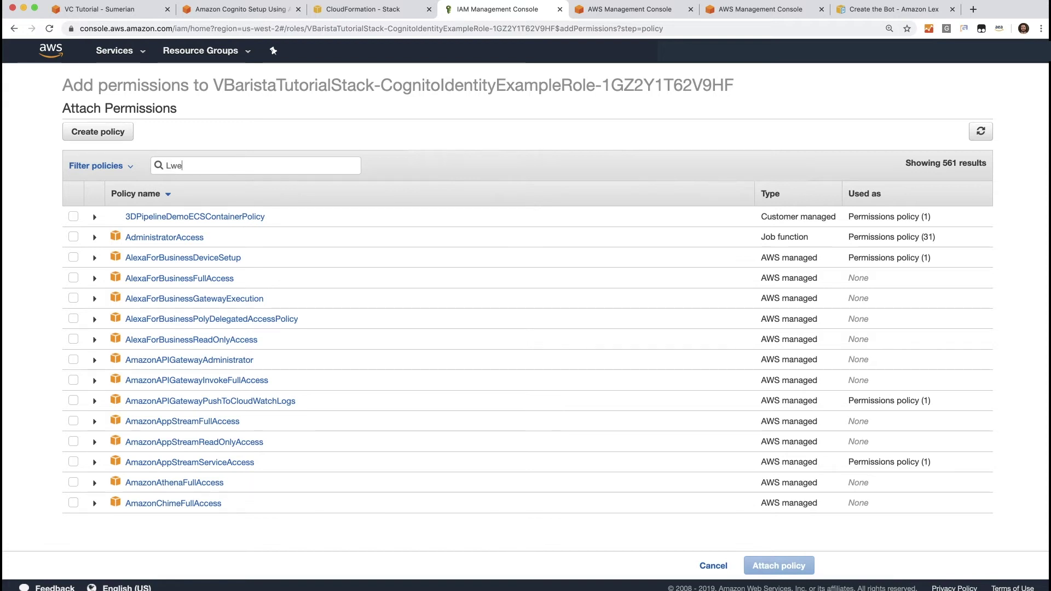
type("Full")
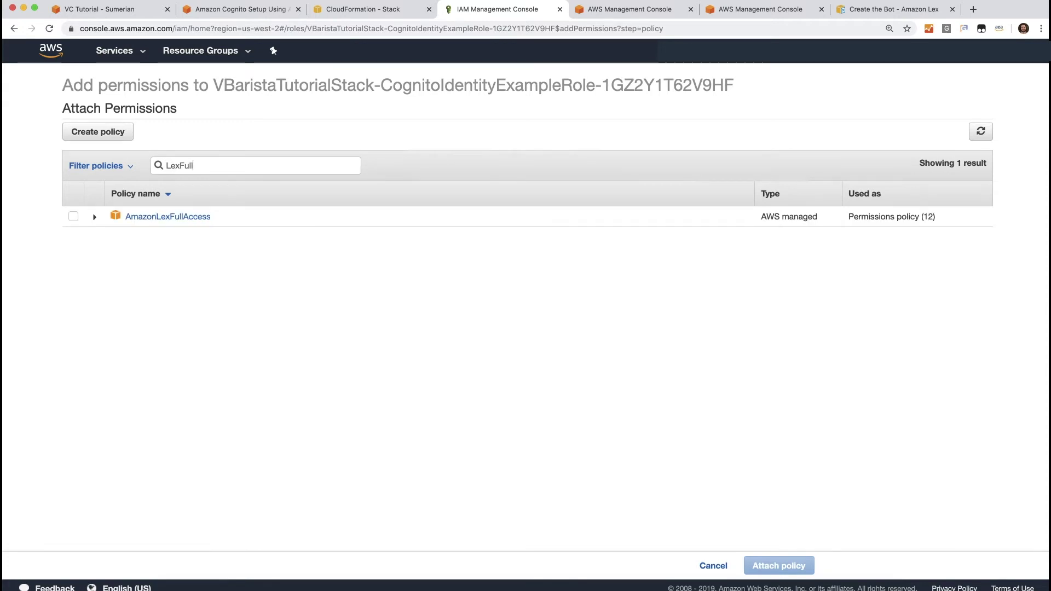
left_click(73, 217)
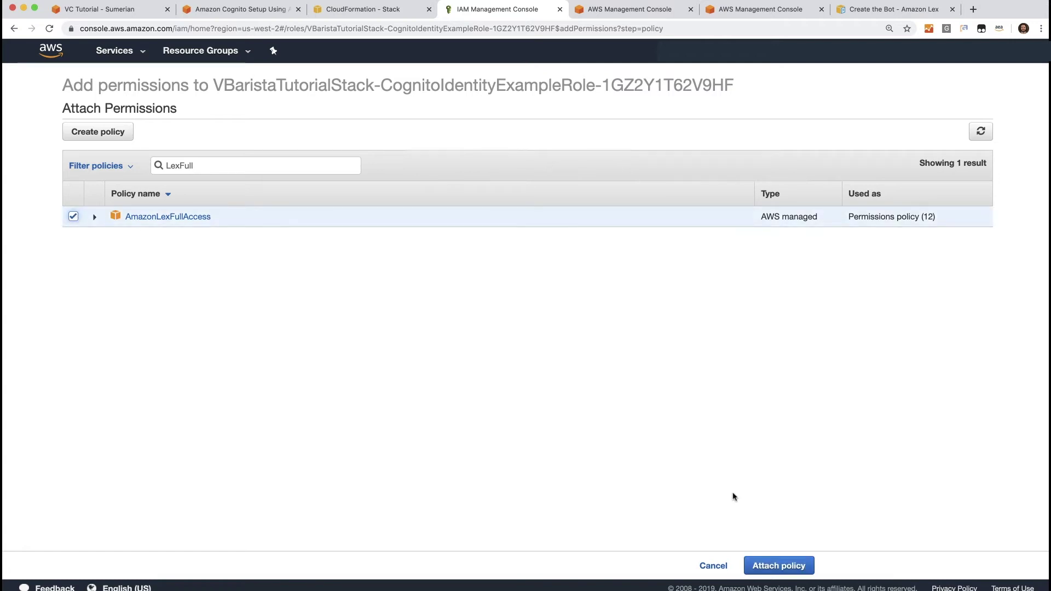
left_click(765, 564)
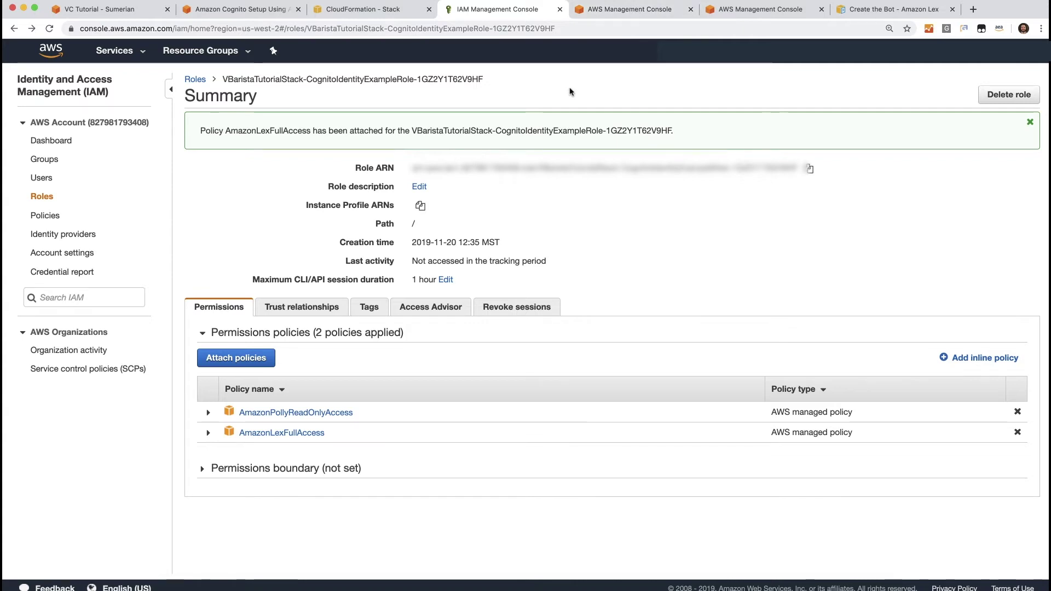
Step: In AWS Lambda, create a function from scratch named VBaristaTutorial with the Node.js 12.x runtime
left_click(619, 15)
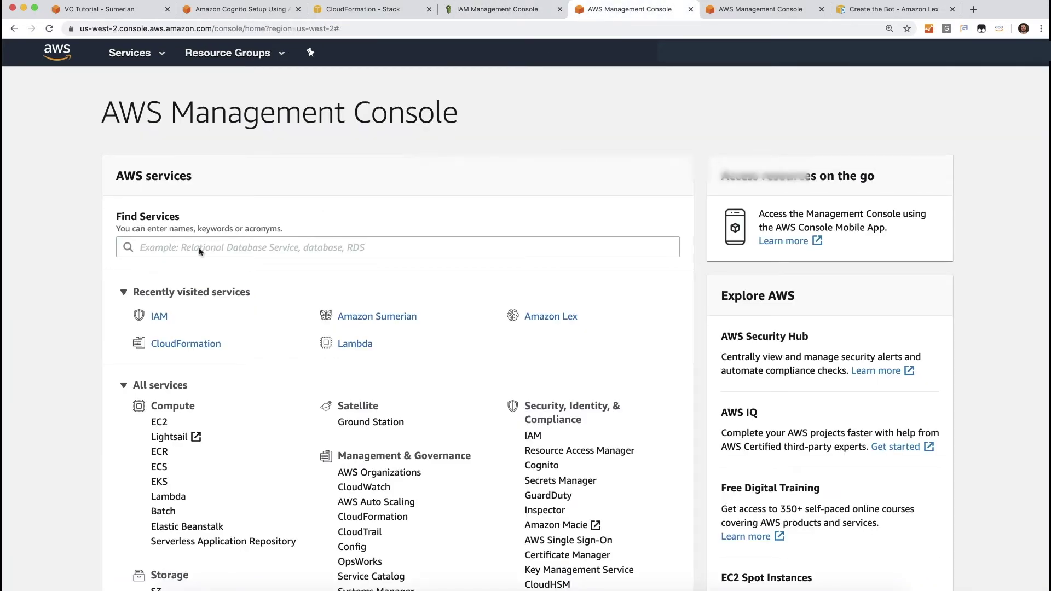
left_click(355, 346)
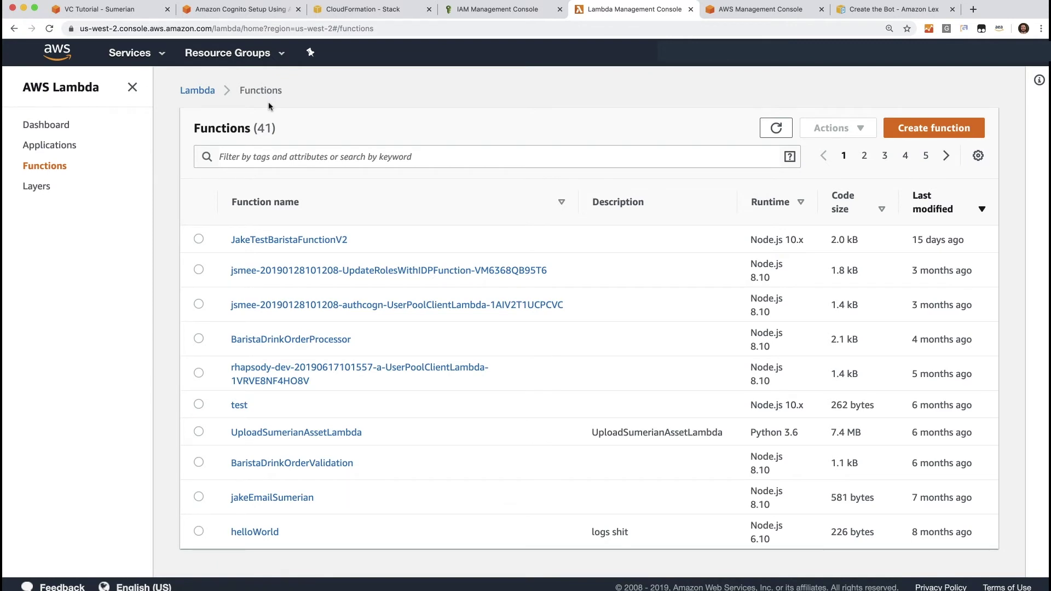
left_click(932, 129)
type("V")
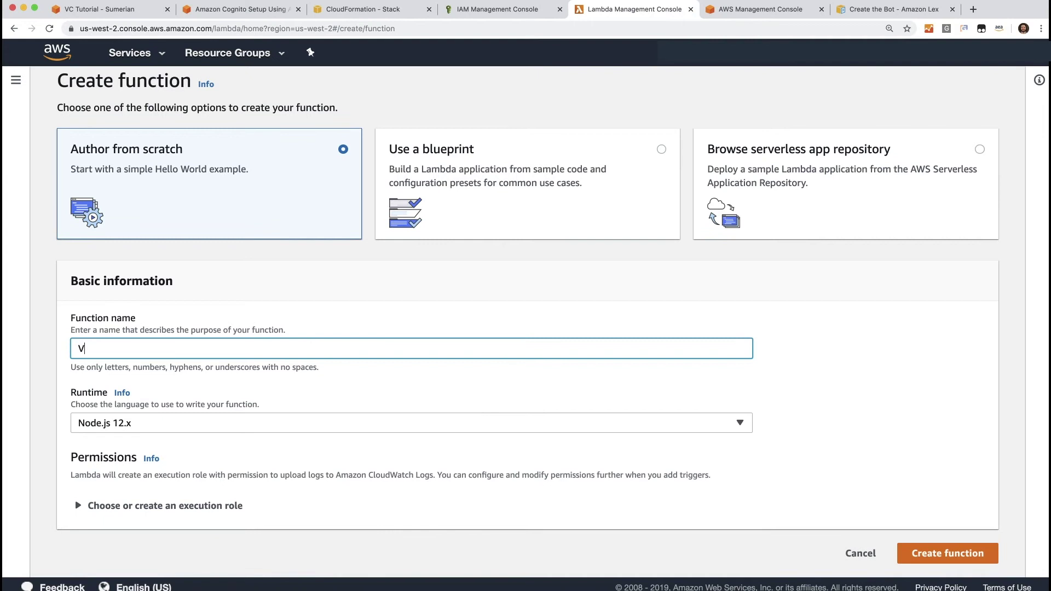
type("Baris")
type("ti")
type("a")
type("Tutorial")
left_click(920, 554)
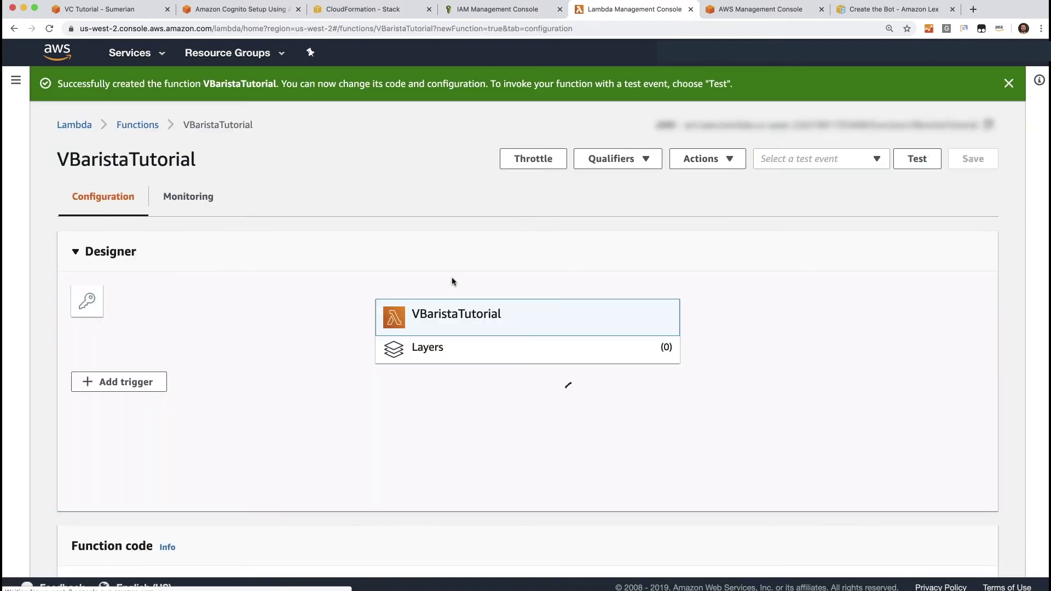
Step: Replace all the default code in VBaristaTutorial's index.js with the copied barista order-handling script and save the function
scroll(435, 225, "down", 10)
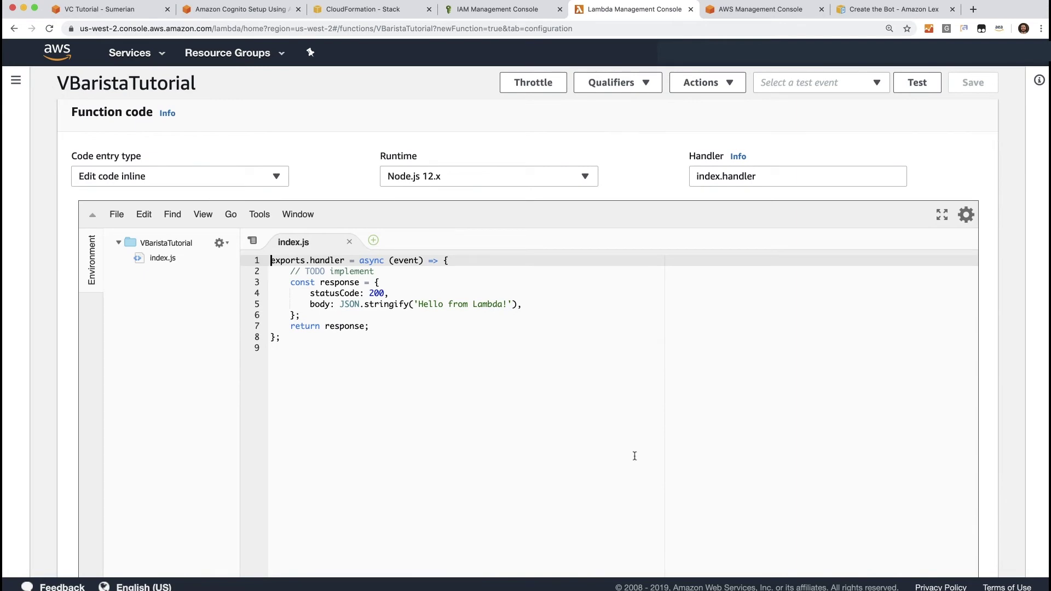
left_click_drag(307, 361, 229, 267)
key("super+v")
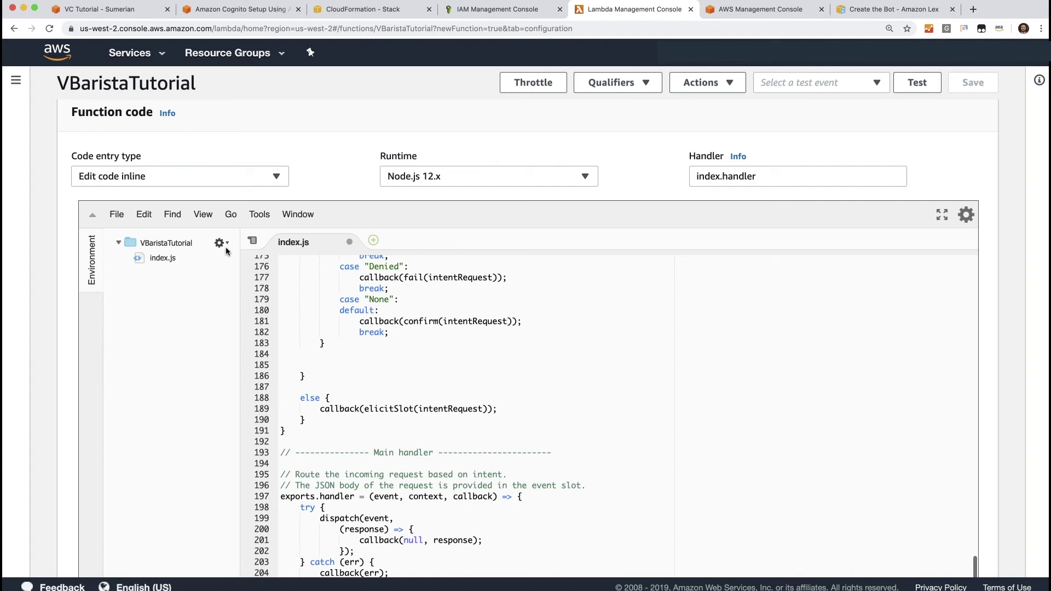
scroll(401, 323, "down", 3)
scroll(401, 323, "up", 20)
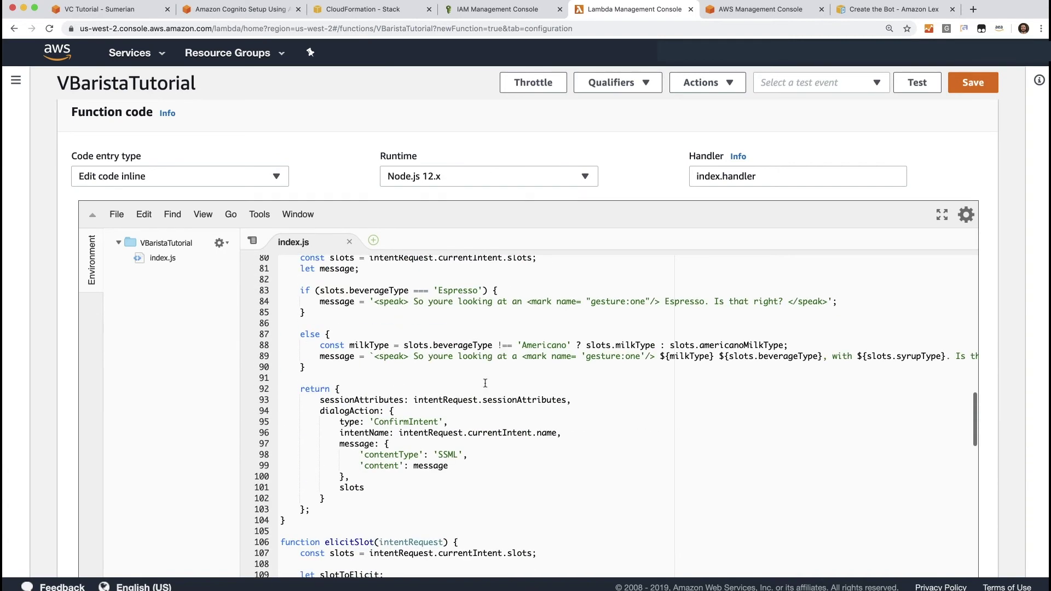
left_click(979, 82)
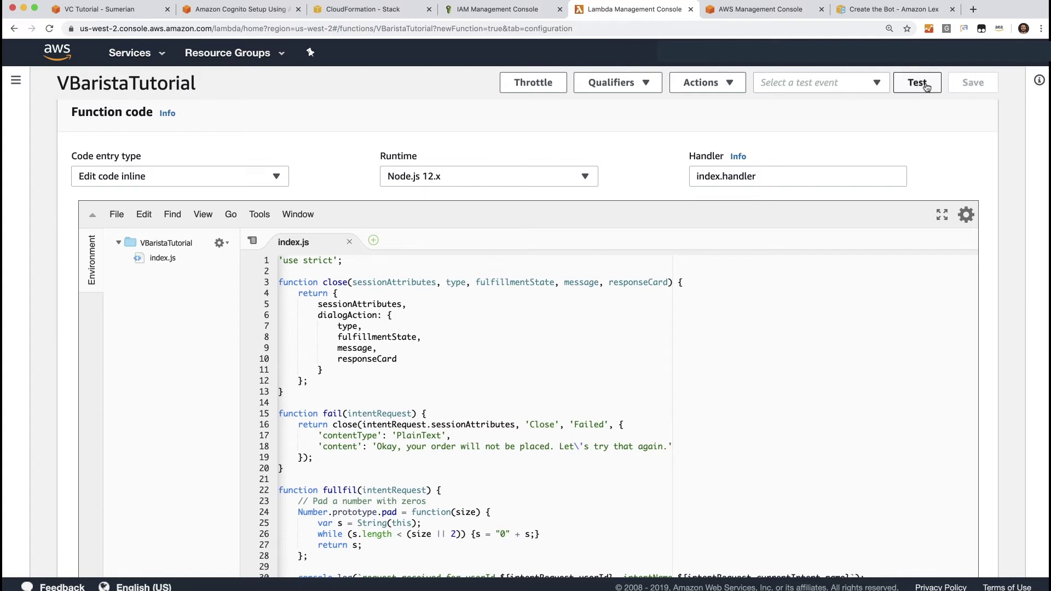
Step: Create a test event named Test1 with the copied BaristaBot GetDrinkOrder JSON and run it on VBaristaTutorial
left_click(925, 87)
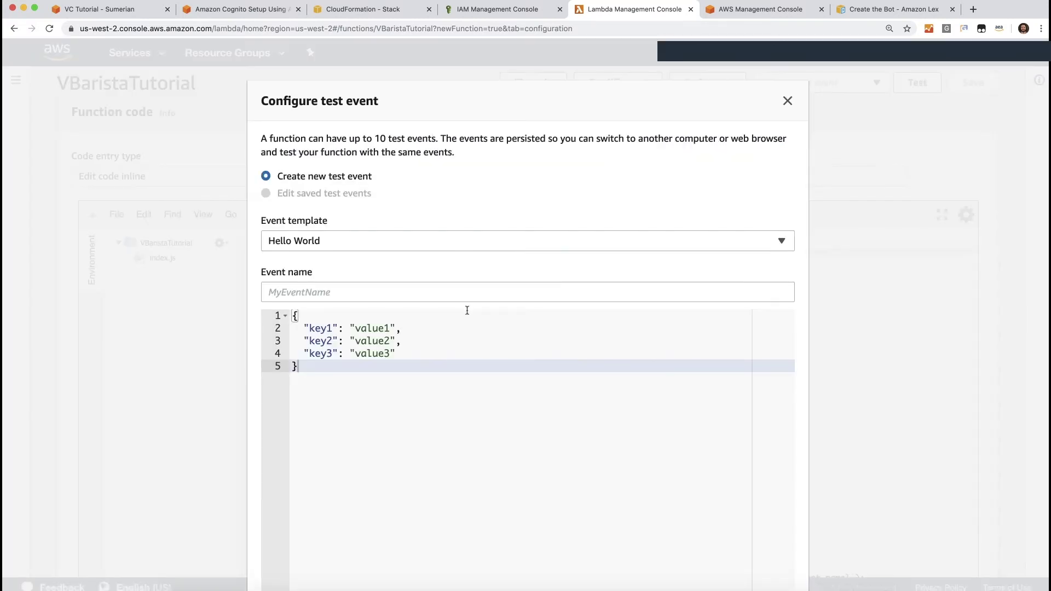
left_click(317, 294)
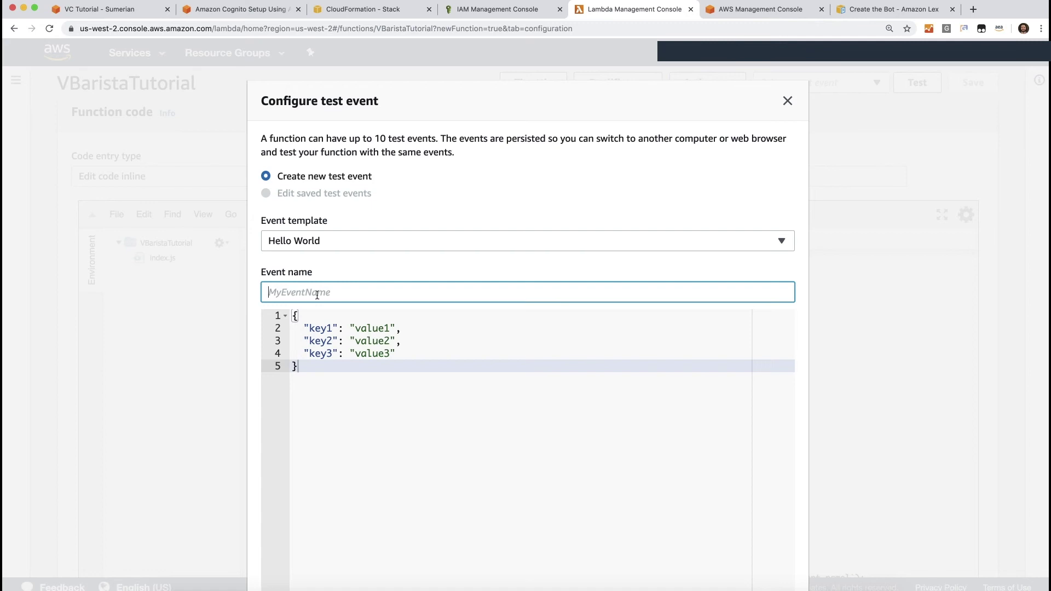
type("Test1")
left_click(313, 370)
left_click_drag(300, 366, 286, 317)
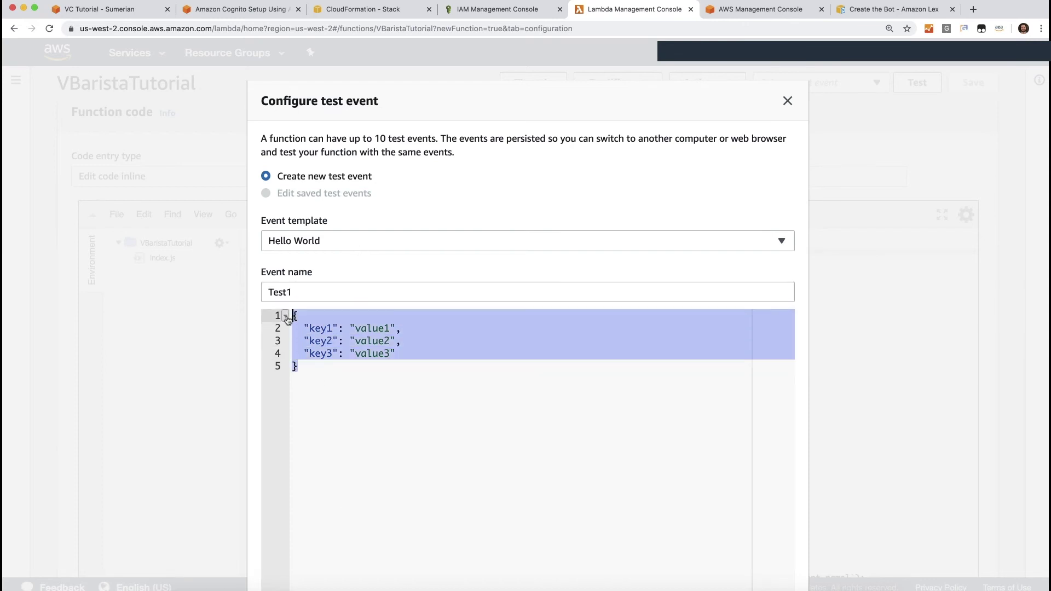
key("super+v")
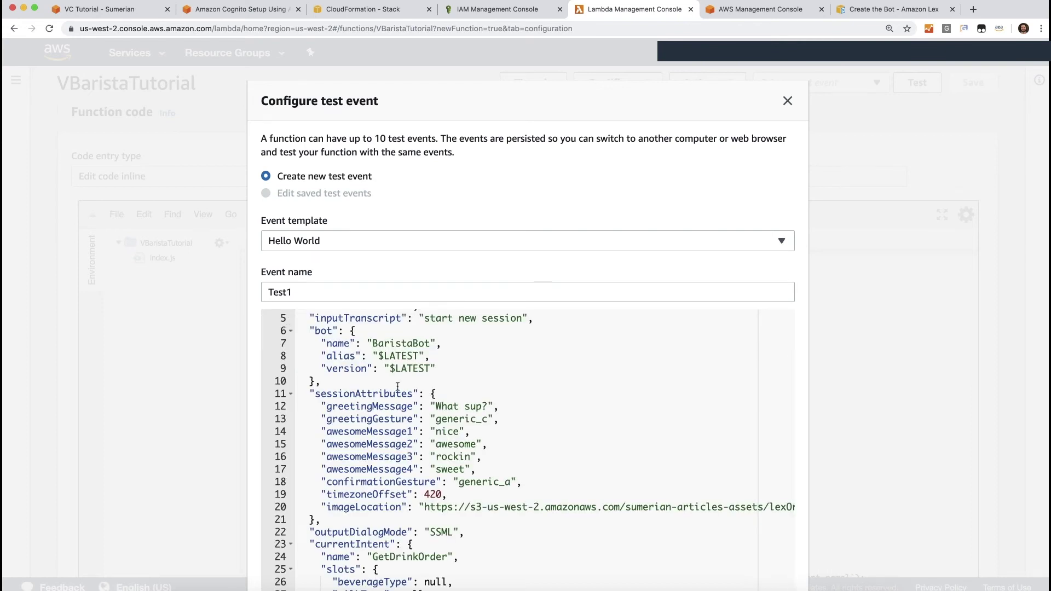
scroll(404, 404, "down", 3)
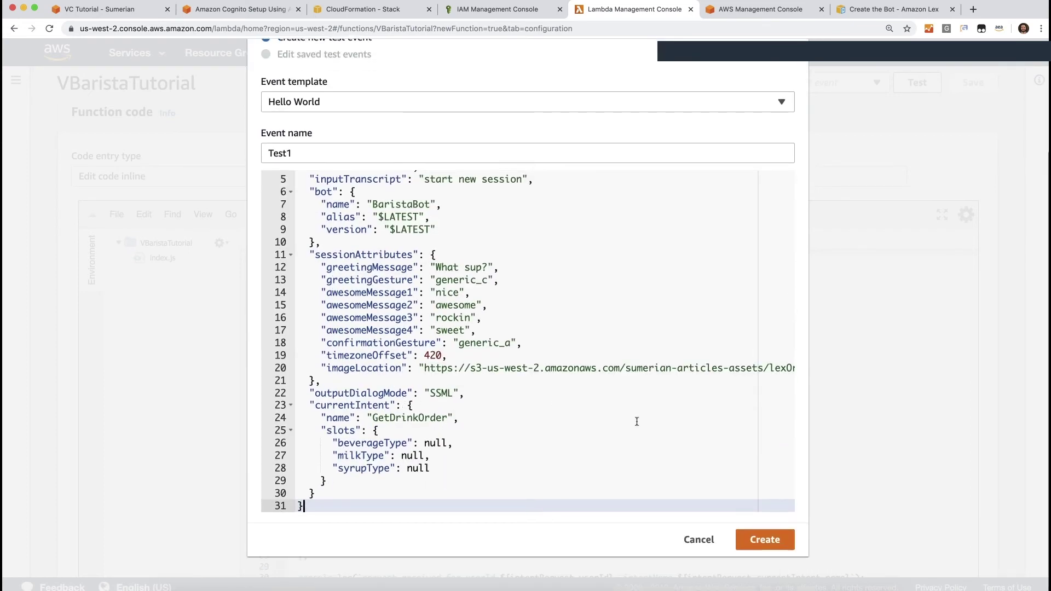
left_click(783, 540)
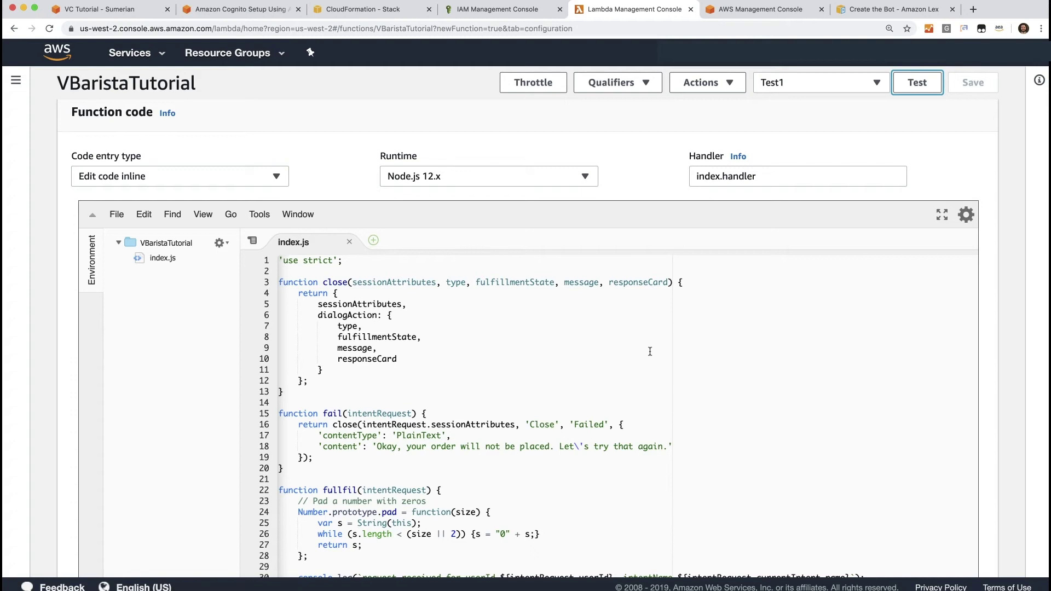
left_click(914, 84)
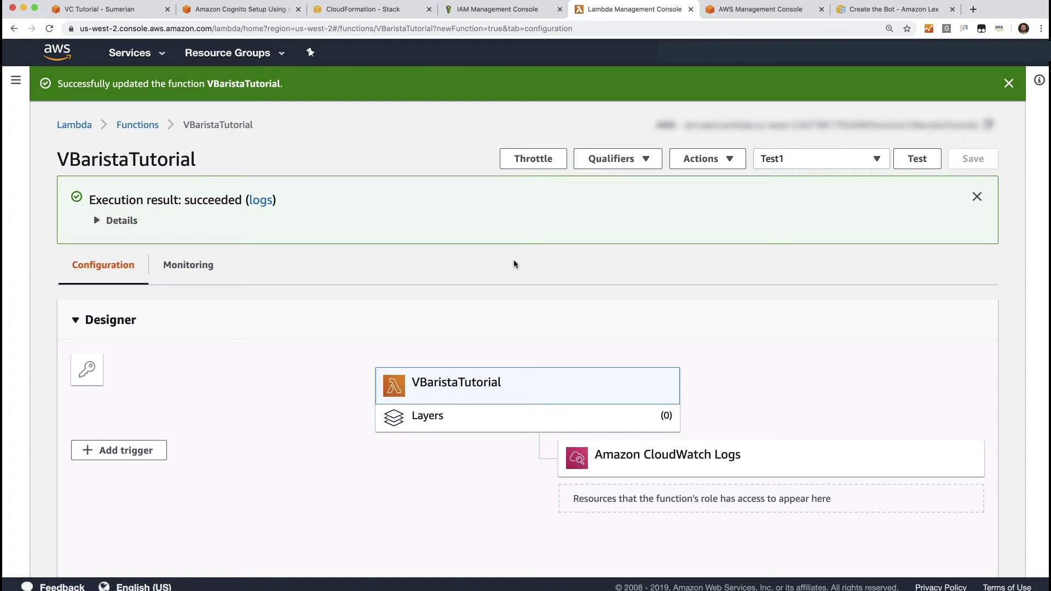
left_click(977, 197)
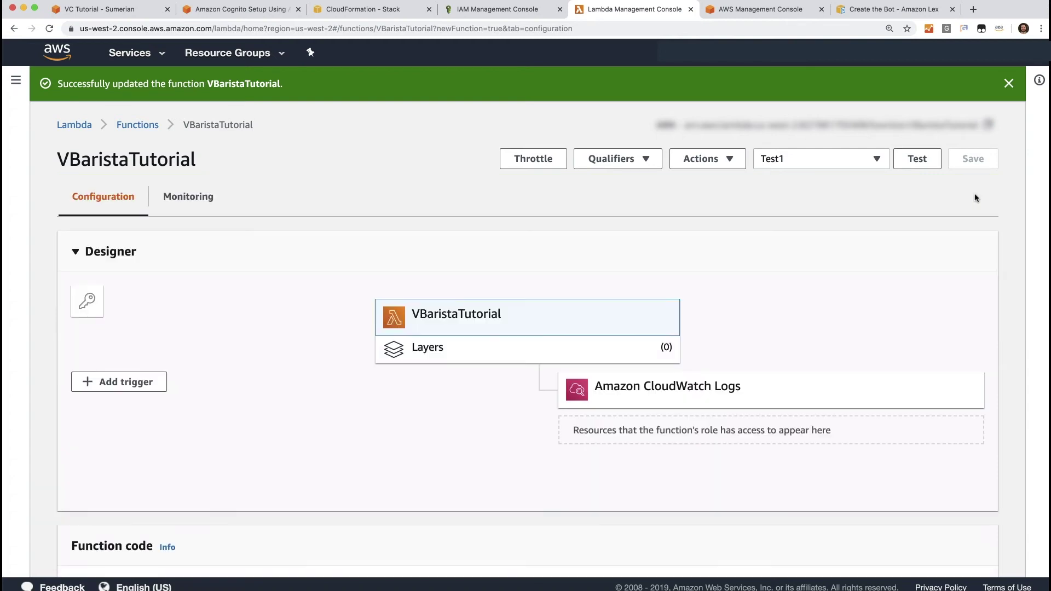
Step: Switch to the AWS Management Console and open Amazon Lex's bot list
left_click(769, 12)
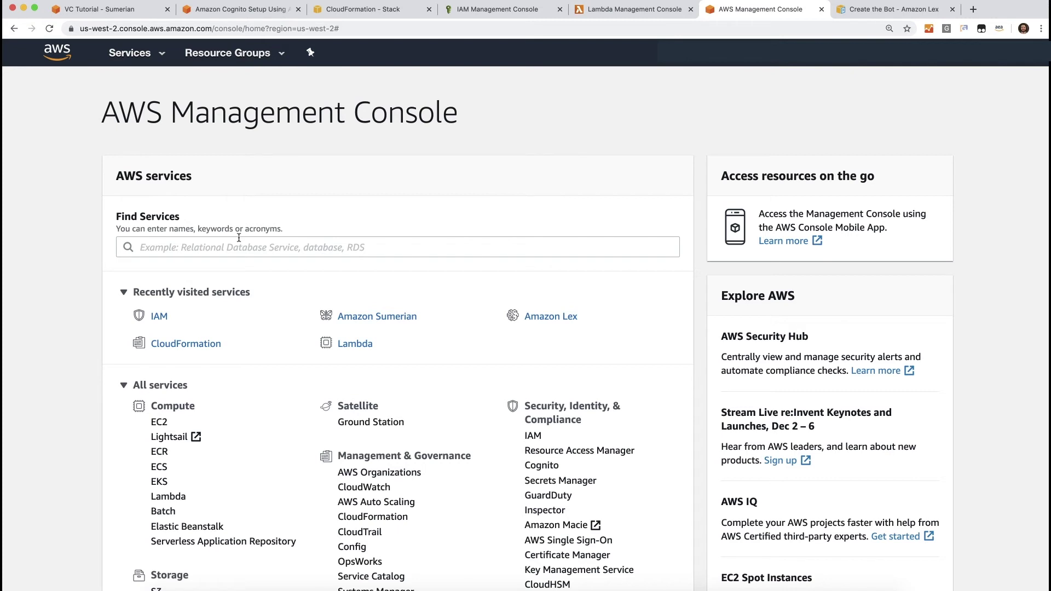
left_click(546, 318)
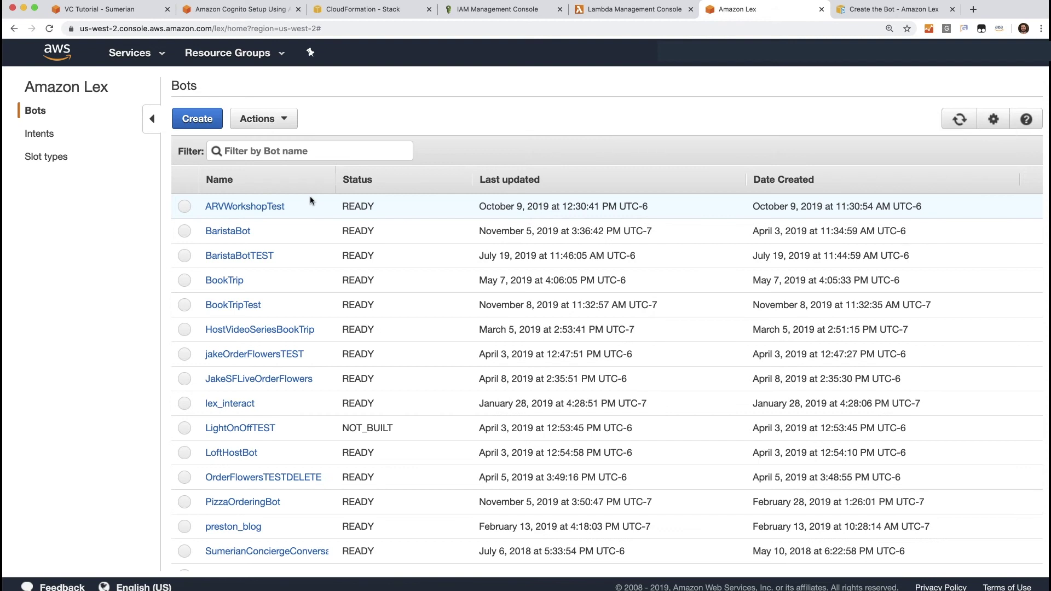
left_click(298, 148)
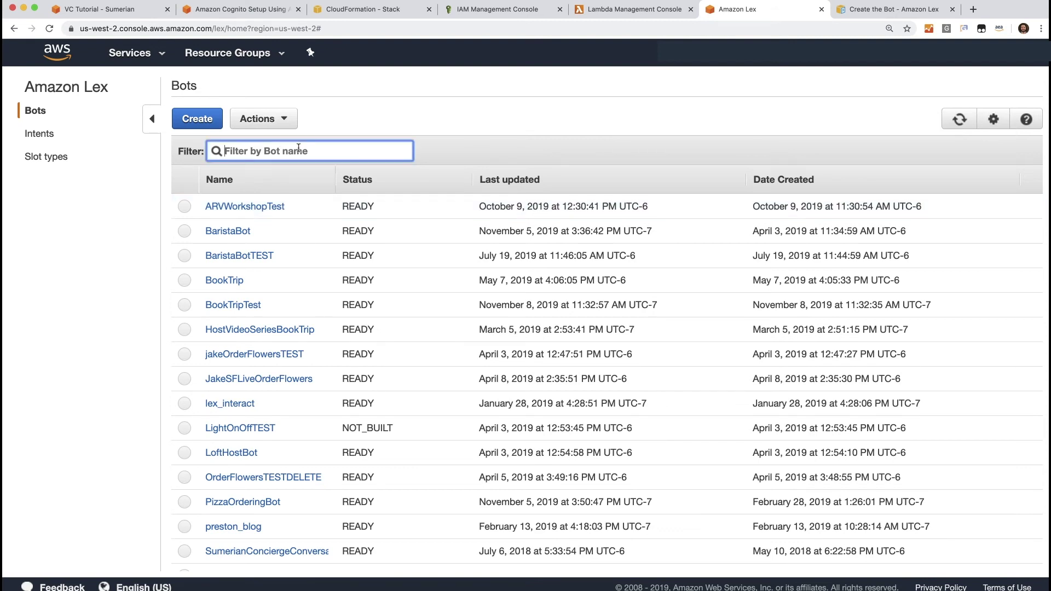
left_click(260, 121)
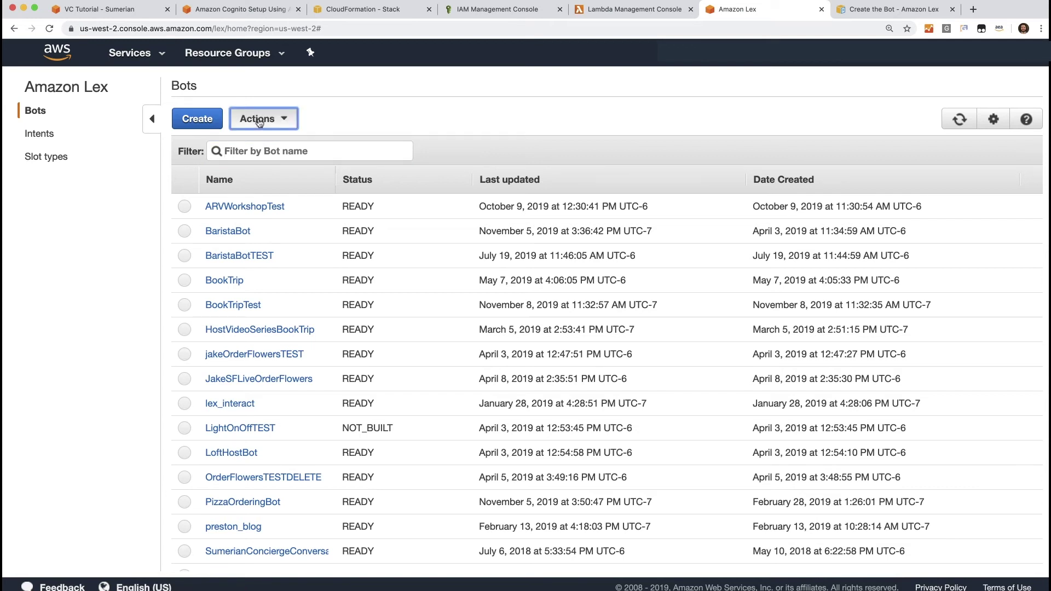
left_click(255, 142)
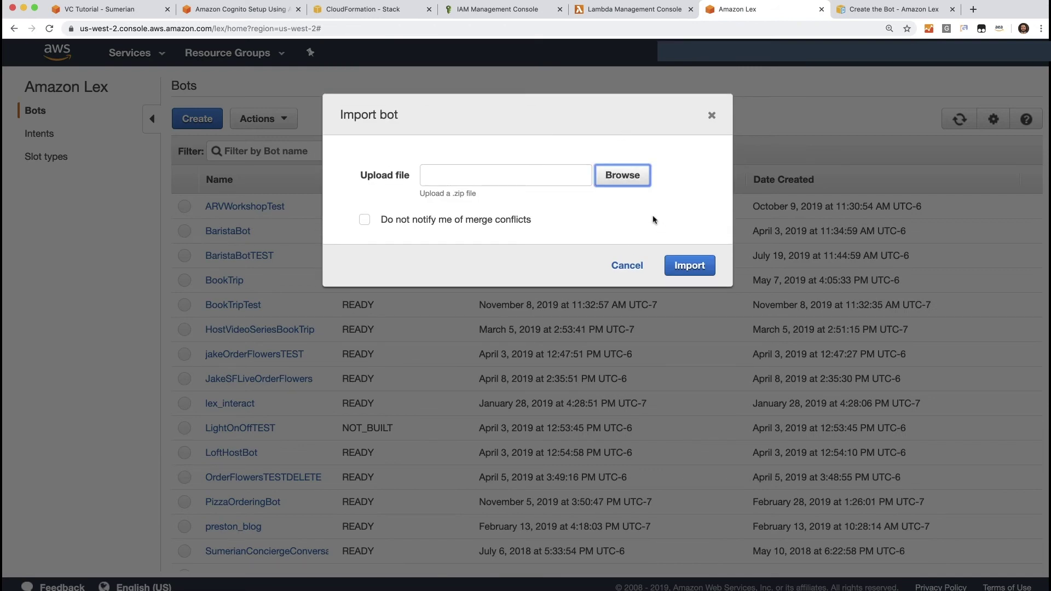
left_click(712, 117)
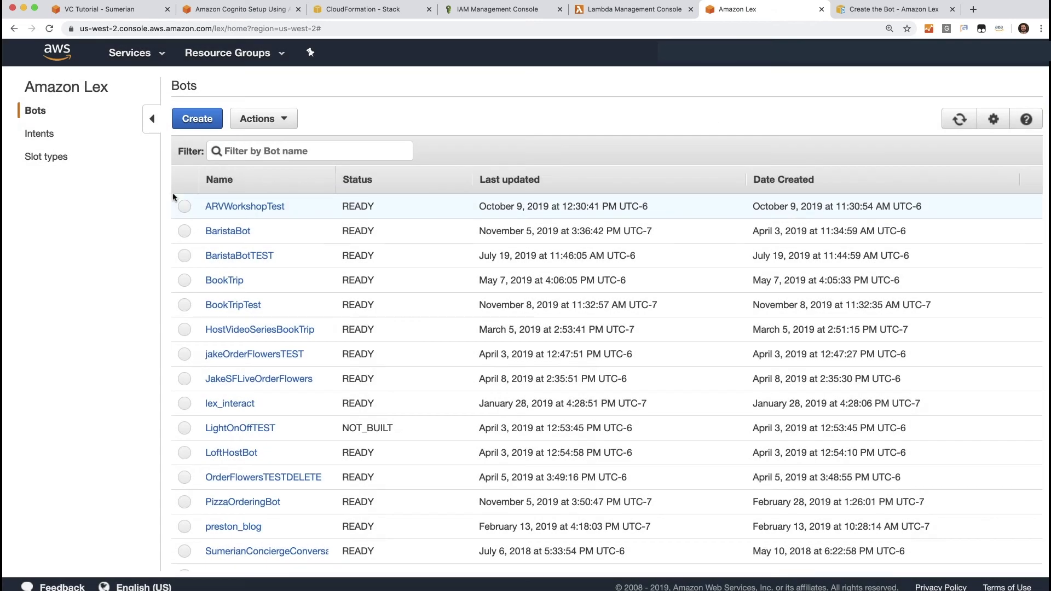
Step: Open BaristaBot and review the values of its AmericanoMilkTypes slot type, leaving them unedited
left_click(226, 233)
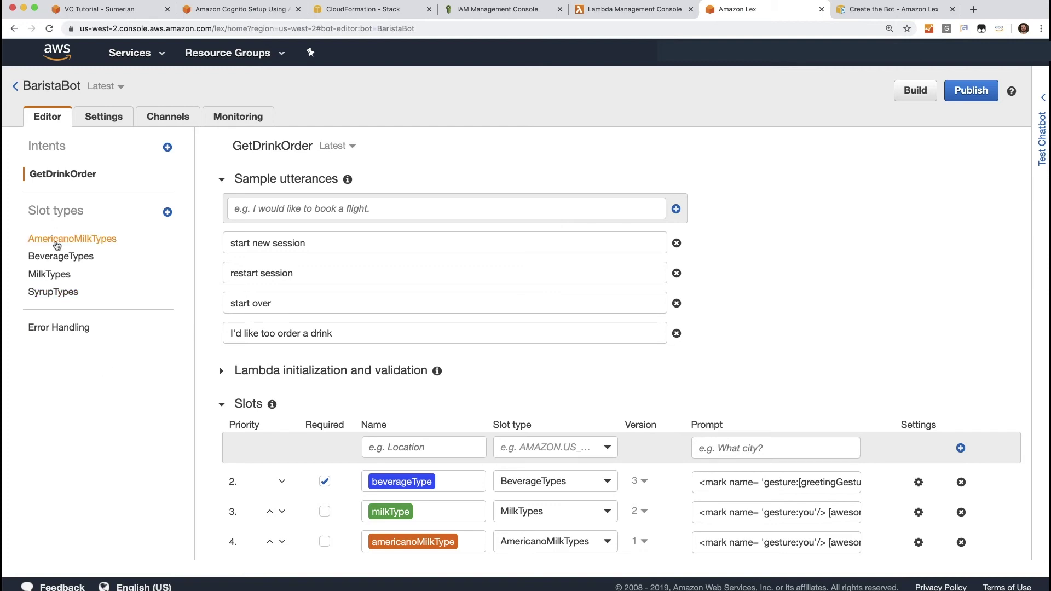
left_click(57, 240)
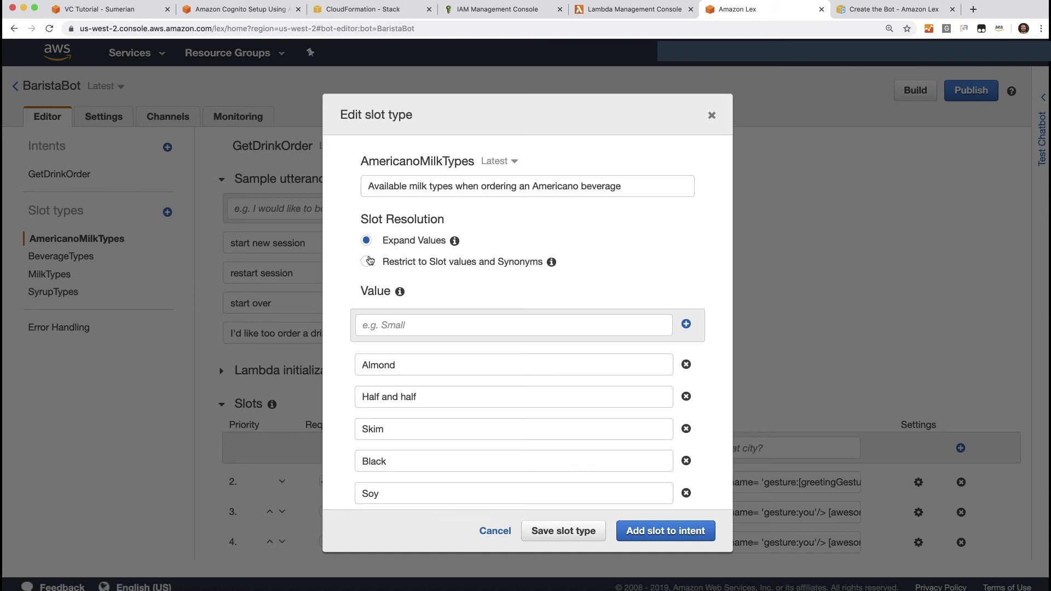
scroll(435, 253, "down", 2)
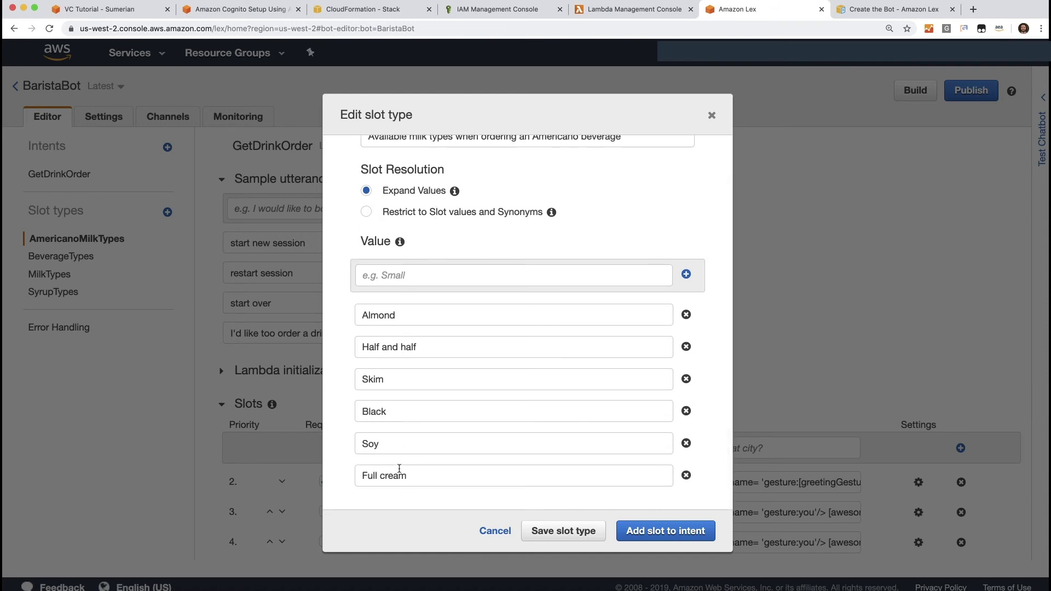
left_click(712, 116)
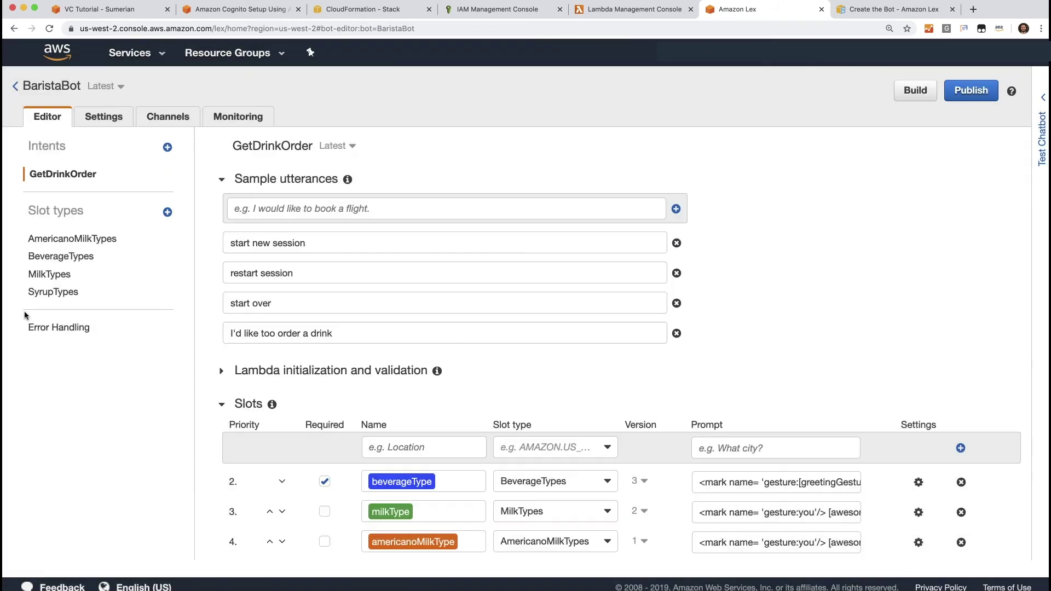
Step: Review the values of the BeverageTypes, MilkTypes and SyrupTypes slot types, closing each one without edits
left_click(104, 260)
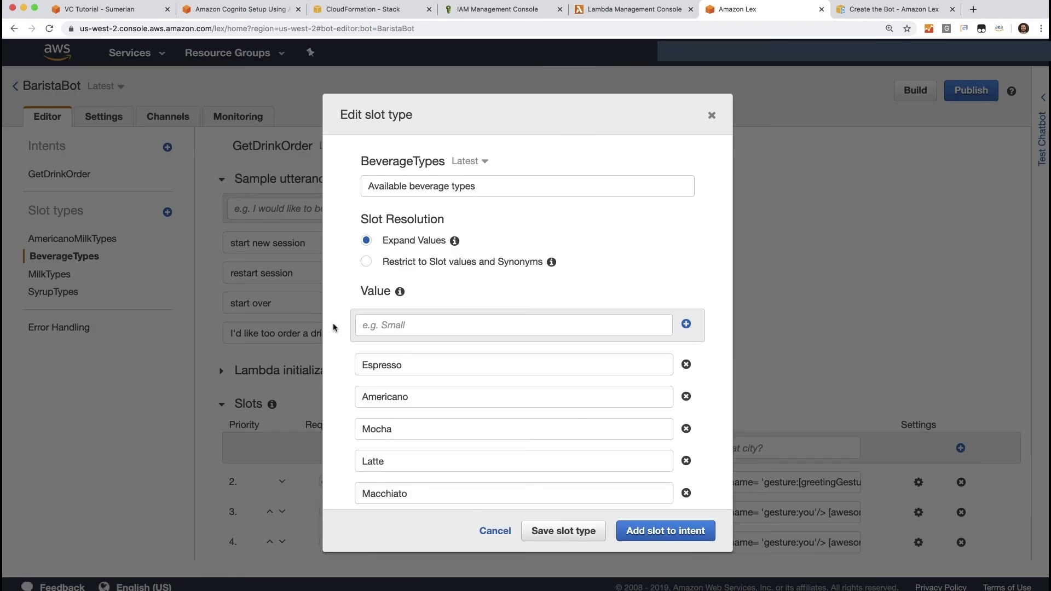
scroll(450, 403, "down", 2)
left_click(710, 114)
left_click(50, 276)
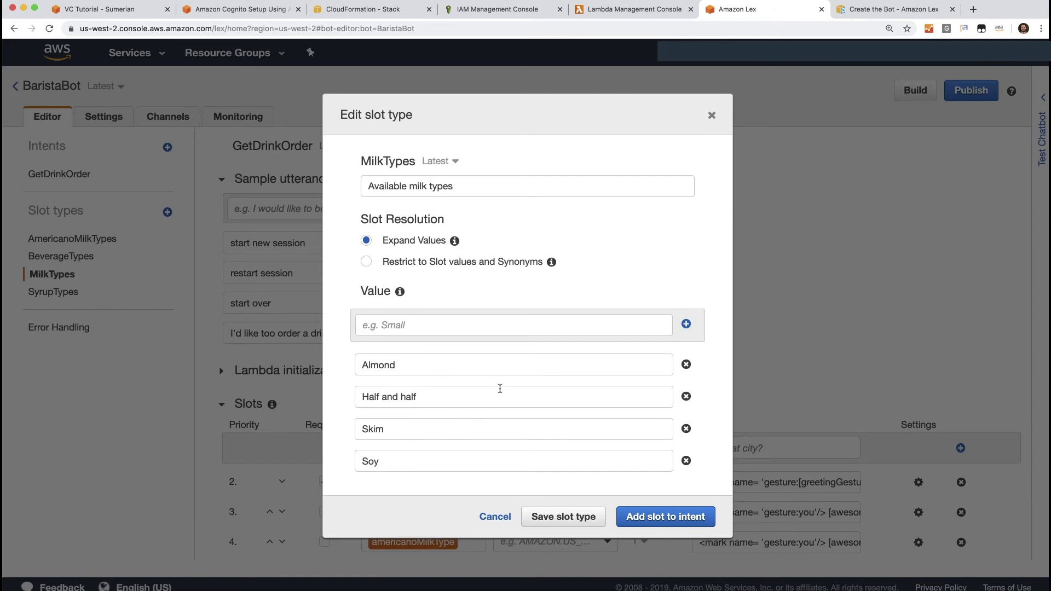
left_click(711, 115)
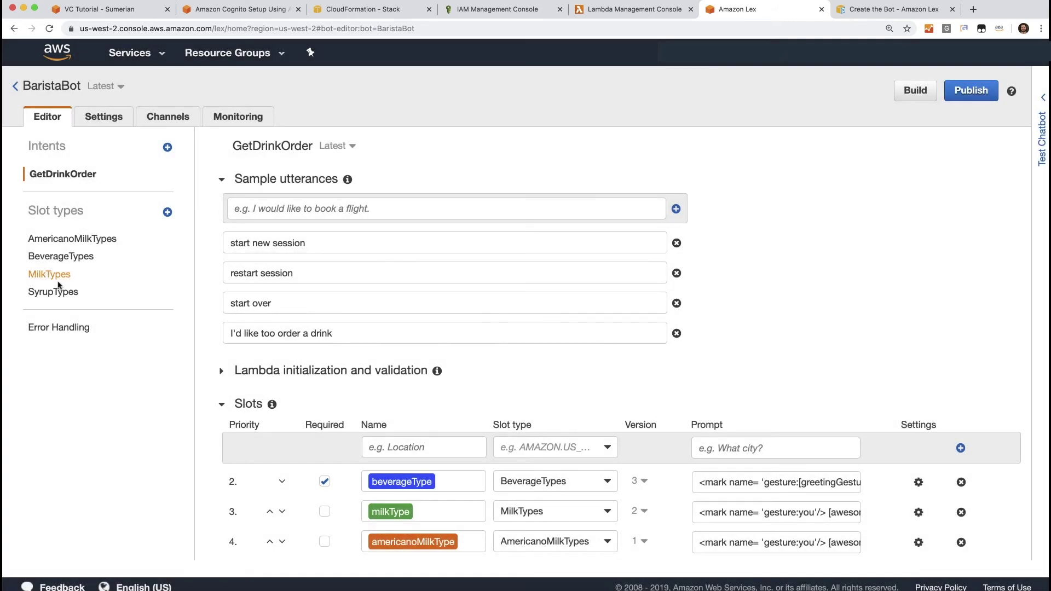
left_click(57, 293)
scroll(395, 356, "down", 1)
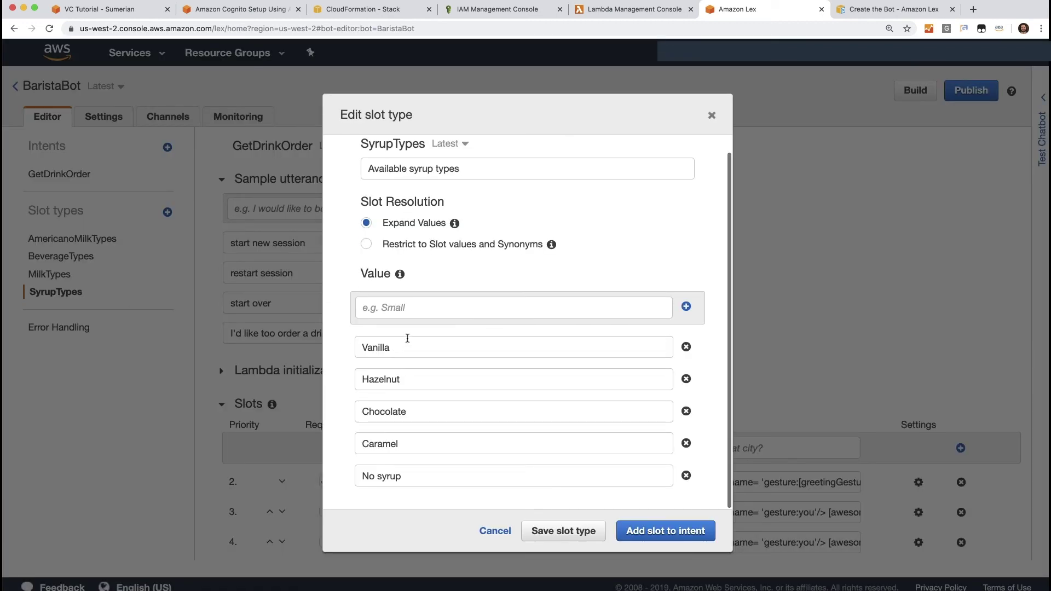
left_click(712, 116)
Step: Read through the beverageType slot's prompt in the GetDrinkOrder intent, leaving its text unedited
scroll(578, 241, "down", 5)
scroll(578, 244, "down", 1)
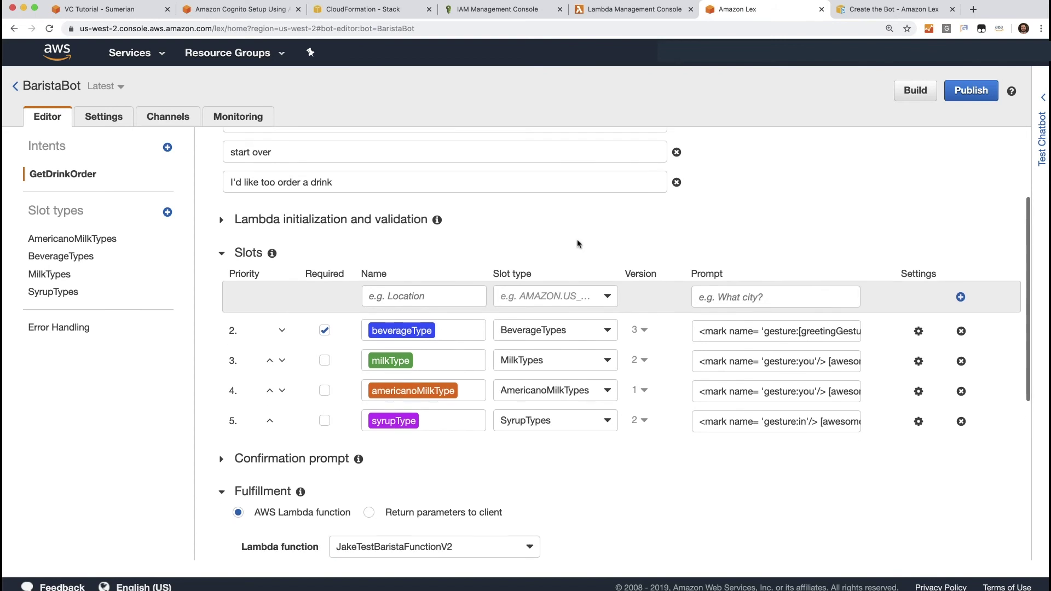
left_click(760, 331)
key("Right")
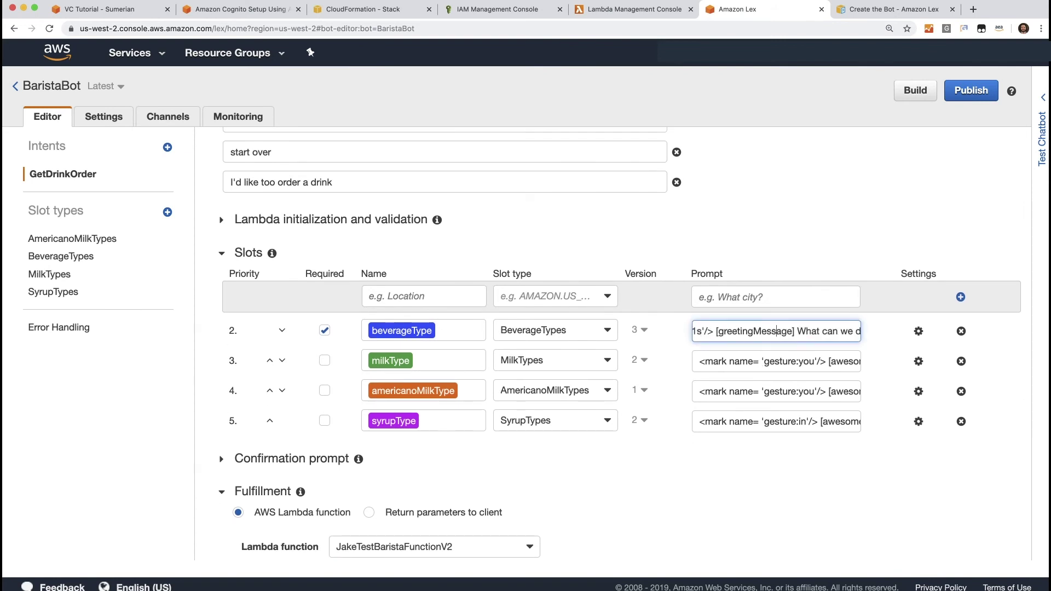
left_click(852, 366)
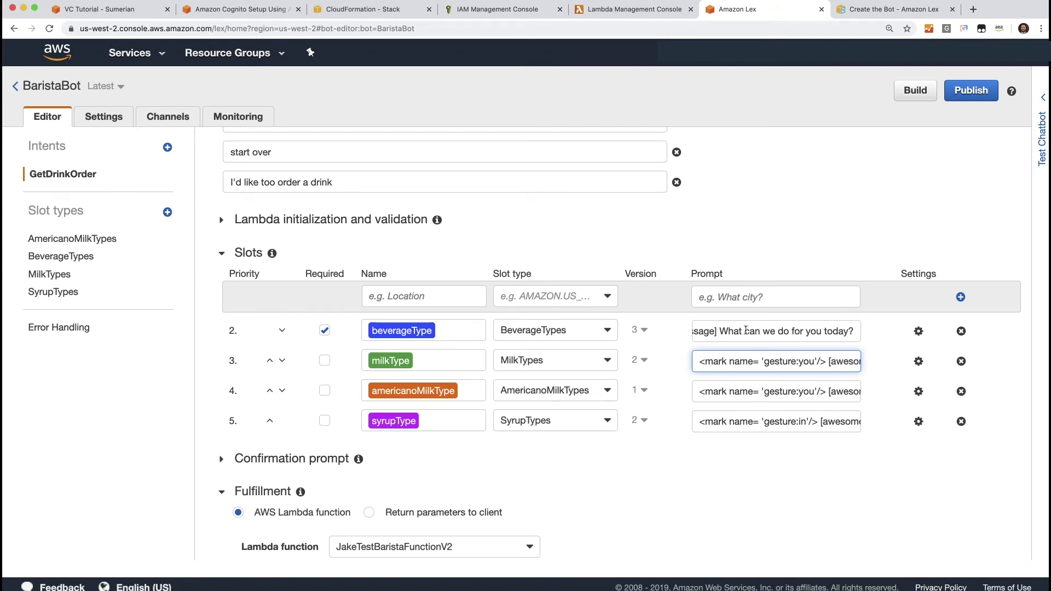
left_click_drag(720, 331, 854, 331)
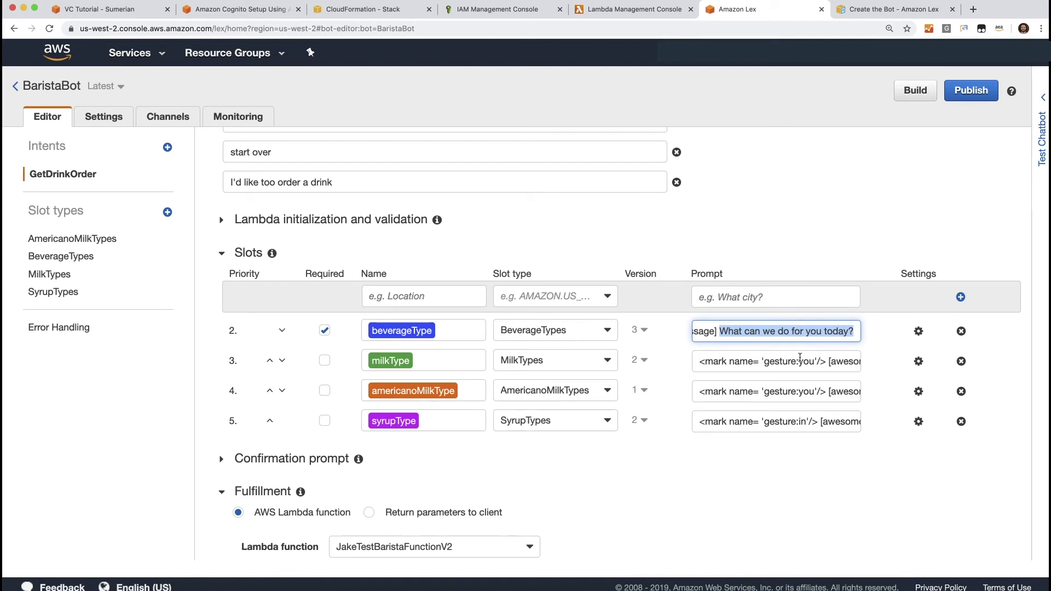
Step: Read the milkType slot's prompt from its gesture mark through to the closing question, then inspect the americanoMilkType prompt
left_click(802, 364)
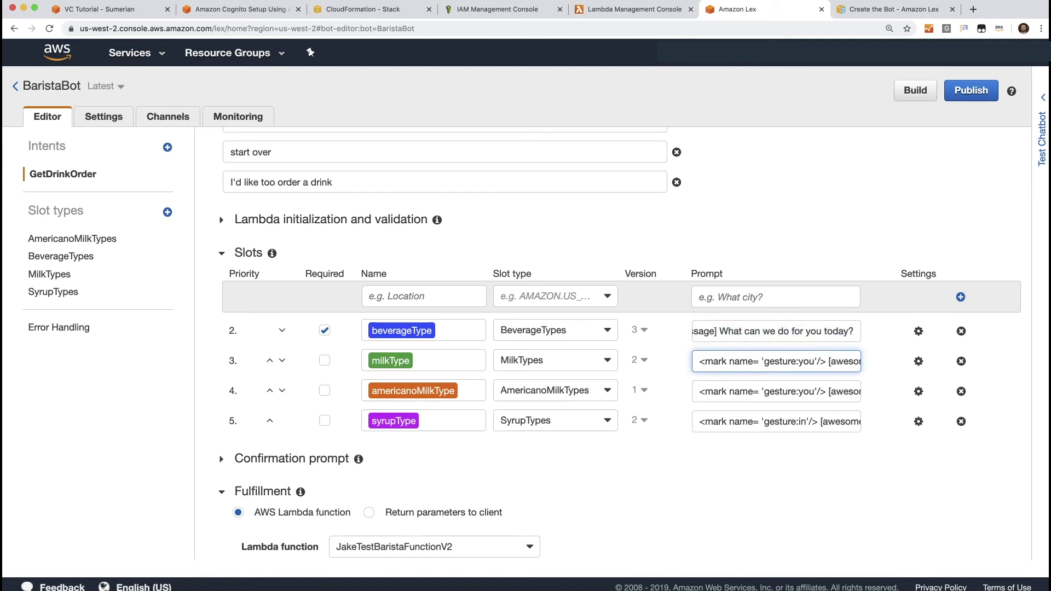
left_click(860, 361)
key("Right")
key("Right")
key("Right")
key("Right")
key("Right")
key("Right")
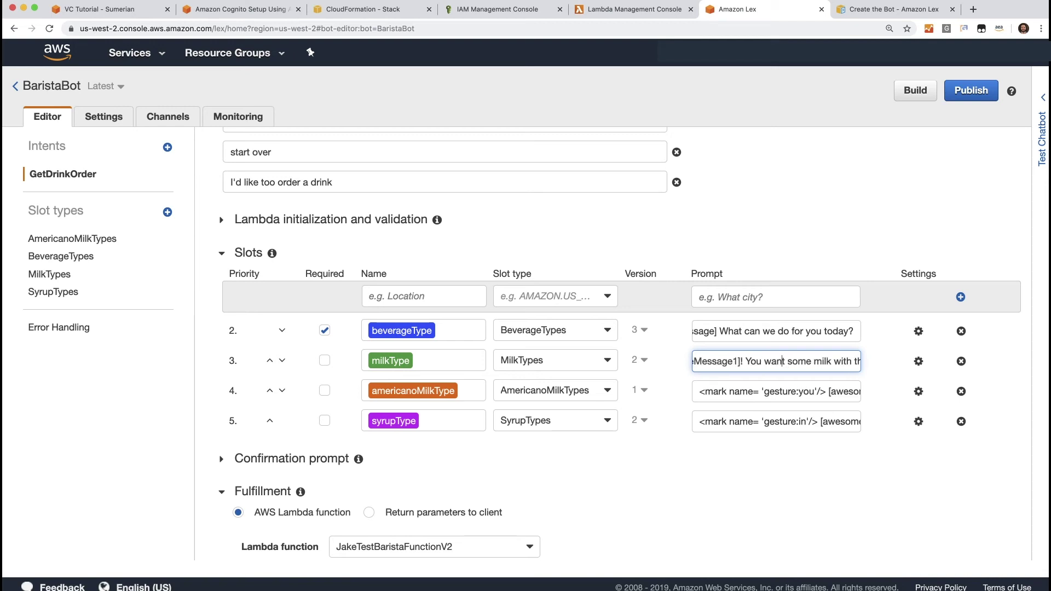
scroll(802, 331, "down", 1)
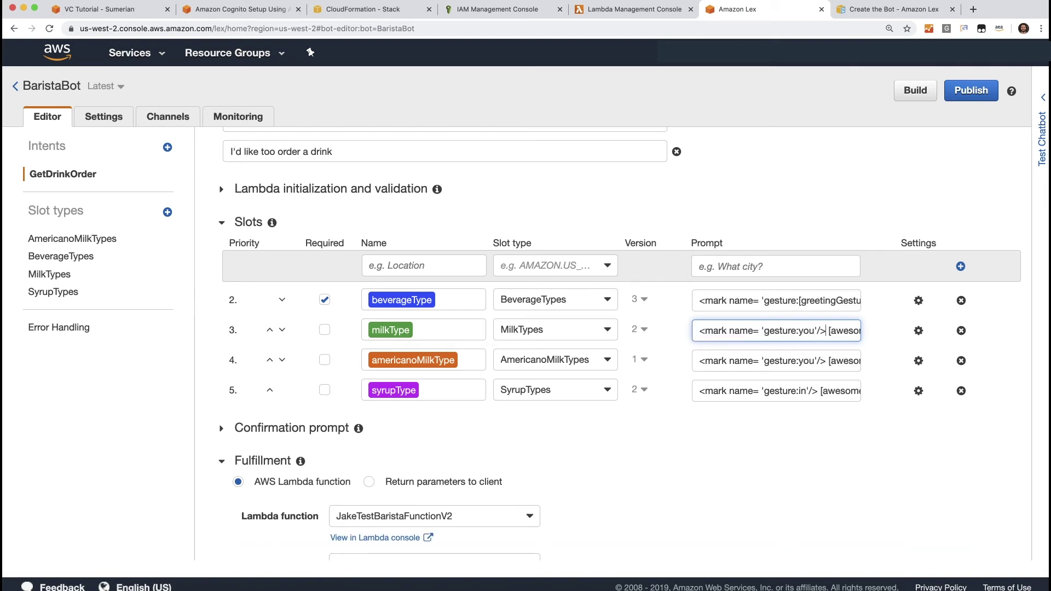
left_click(776, 330)
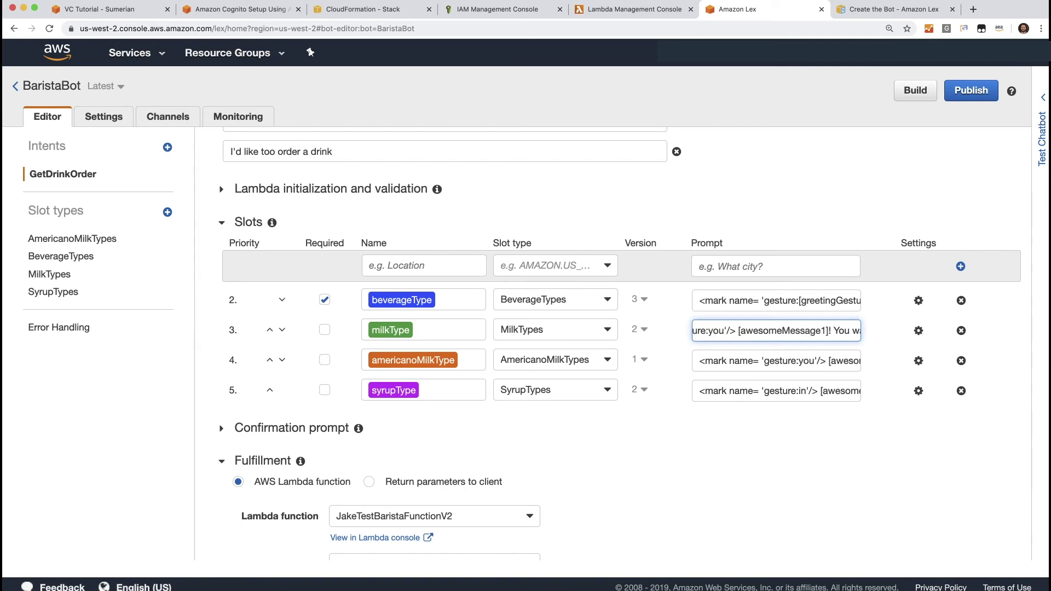
left_click(738, 331)
left_click_drag(738, 332, 828, 331)
left_click(828, 330)
key("Home")
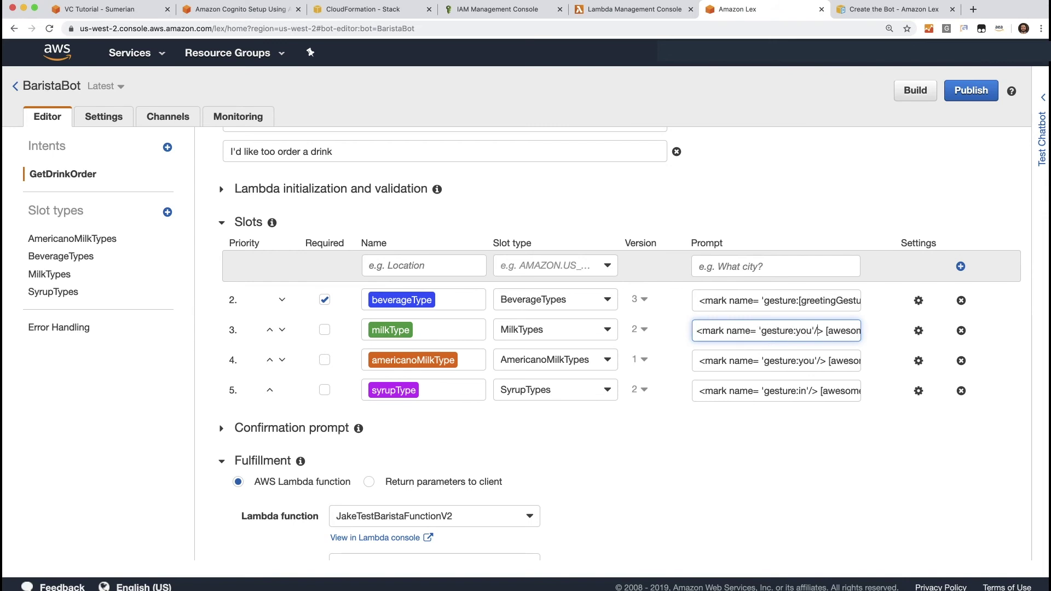
key("Right")
key("Right")
key("Right")
key("Right")
key("Right")
key("Right")
key("Right")
key("Right")
key("Right")
key("Right")
key("Right")
key("Right")
key("Right")
key("Right")
key("Right")
key("Right")
key("Right")
key("Right")
key("Right")
key("Right")
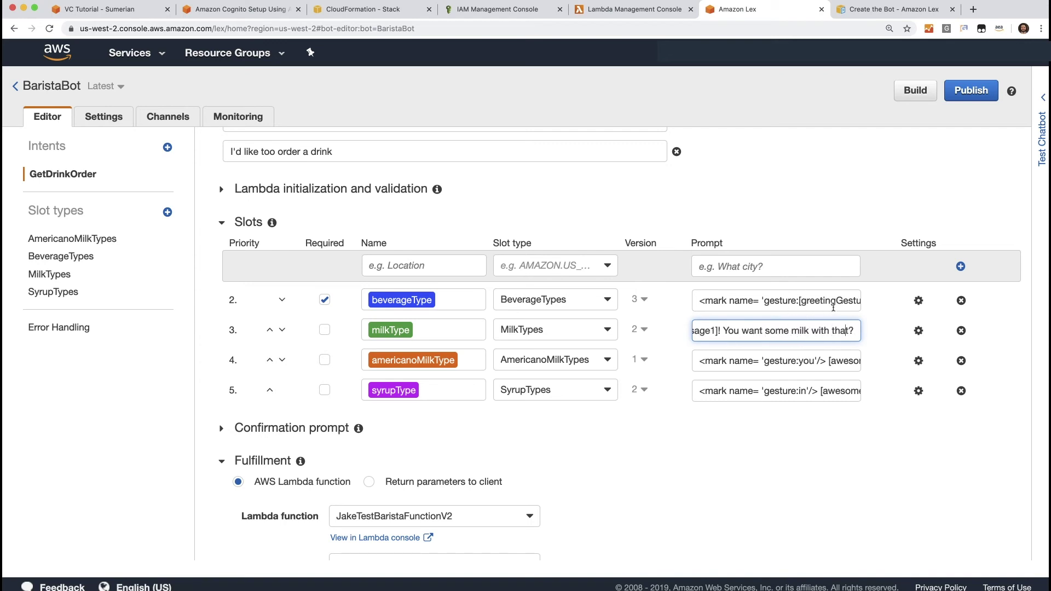
left_click(744, 358)
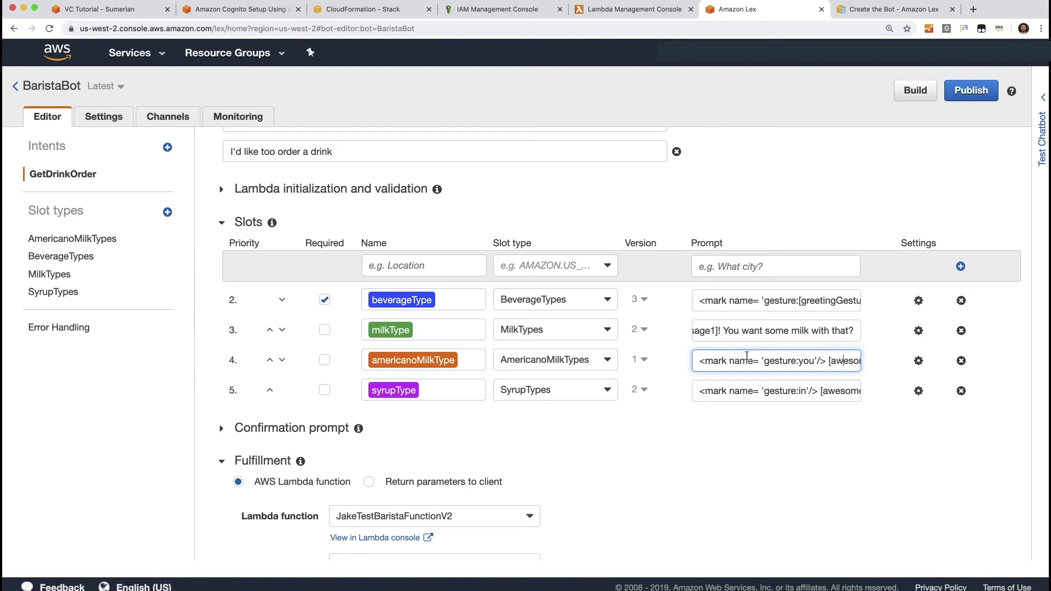
Step: Set the GetDrinkOrder intent's fulfillment Lambda function to VBaristaTutorial and save the intent
scroll(520, 462, "down", 3)
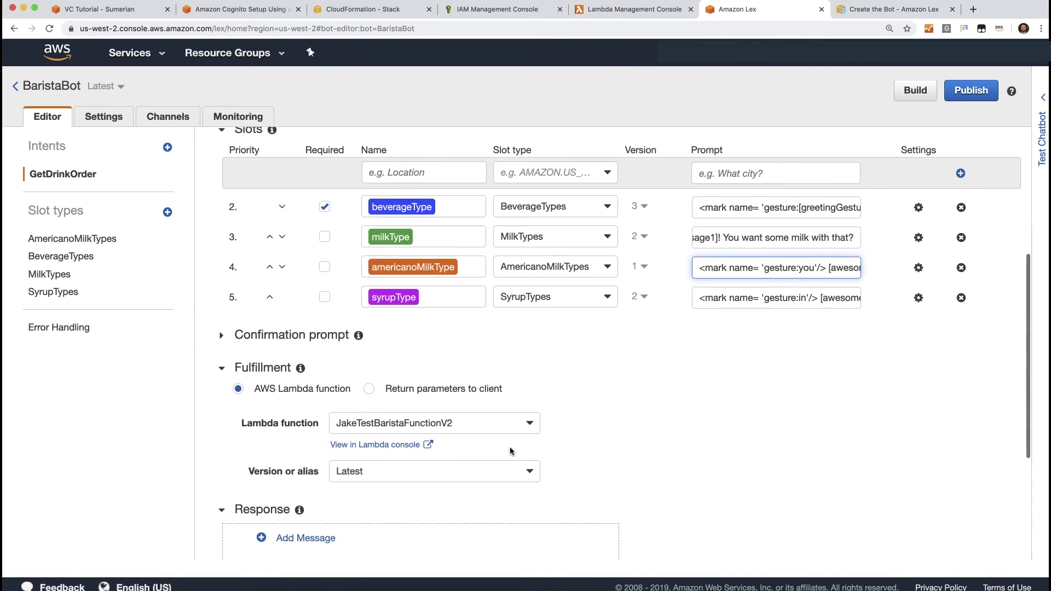
left_click(406, 425)
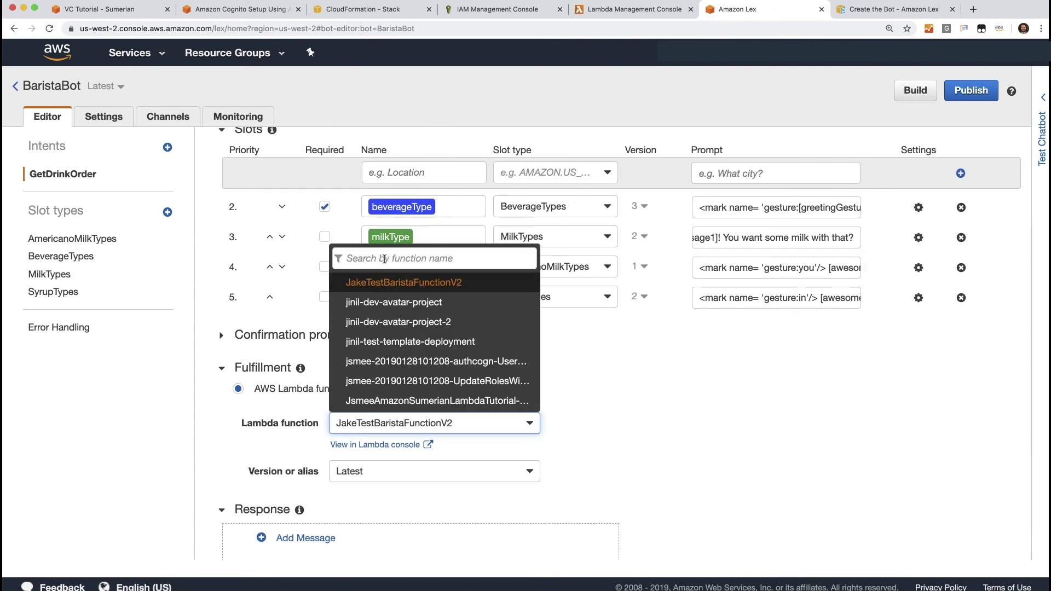
left_click(384, 258)
type("V")
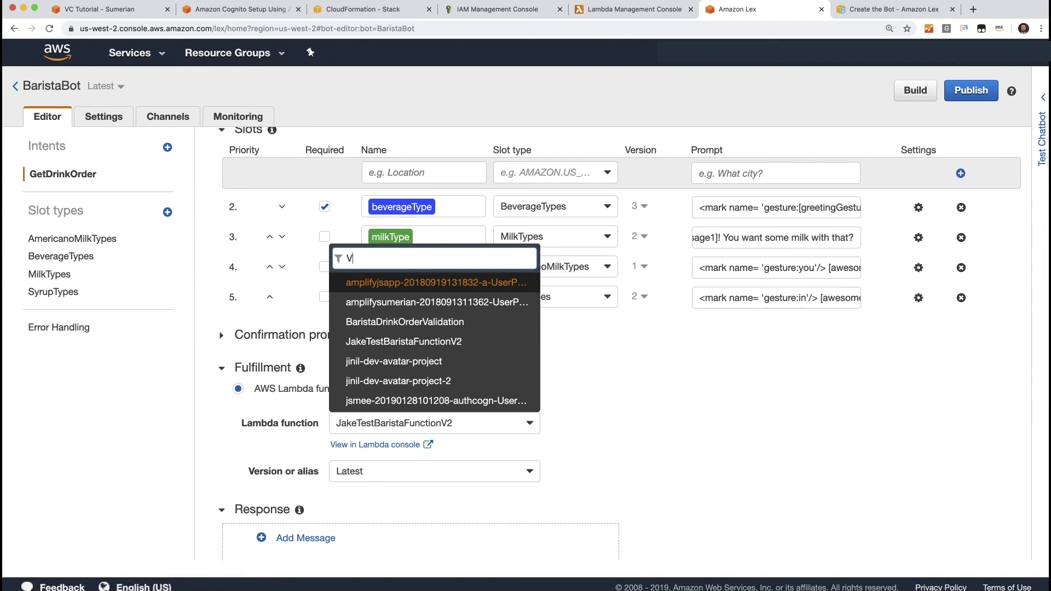
type("B")
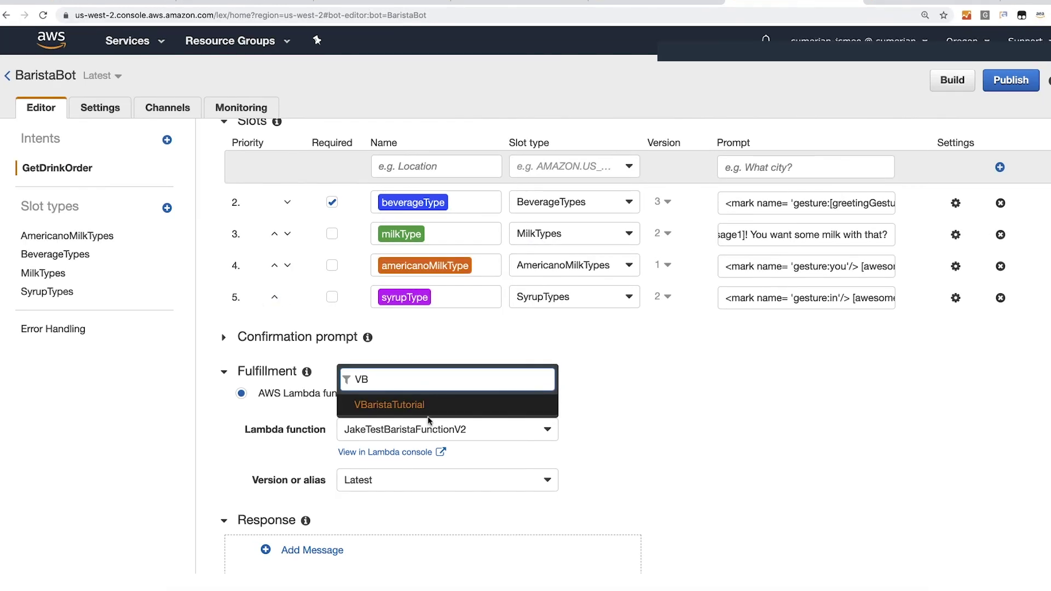
left_click(406, 405)
scroll(692, 328, "down", 5)
left_click(263, 541)
Step: Build BaristaBot and publish it under the Prod alias
left_click(951, 79)
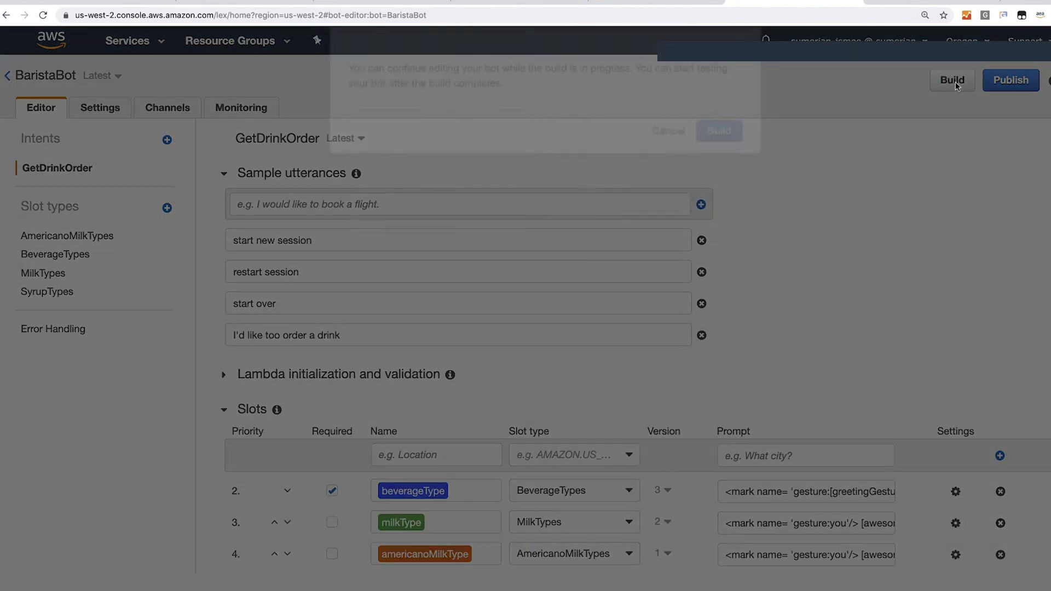
left_click(721, 214)
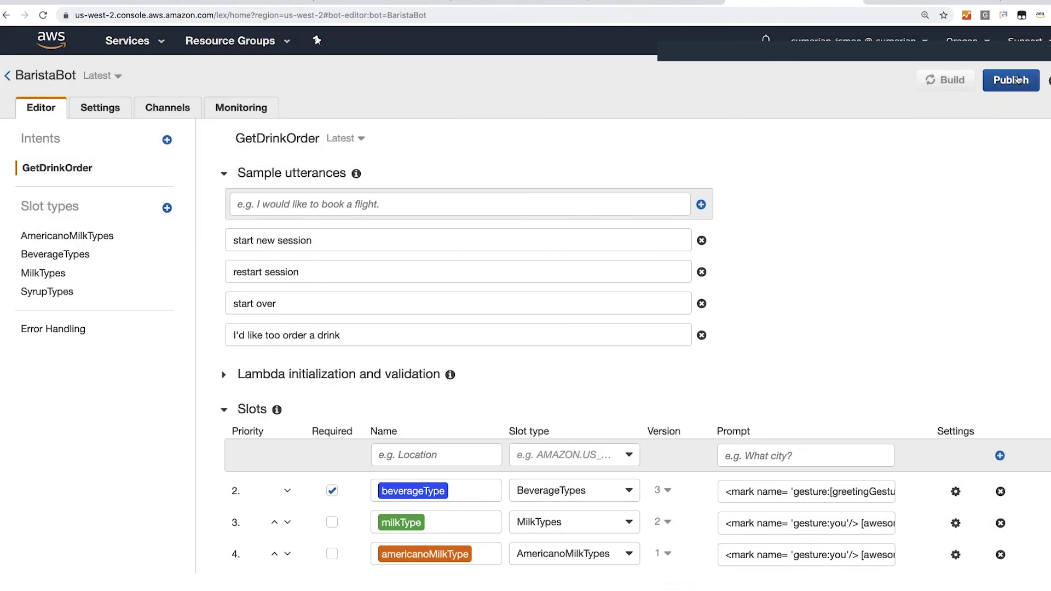
left_click(735, 80)
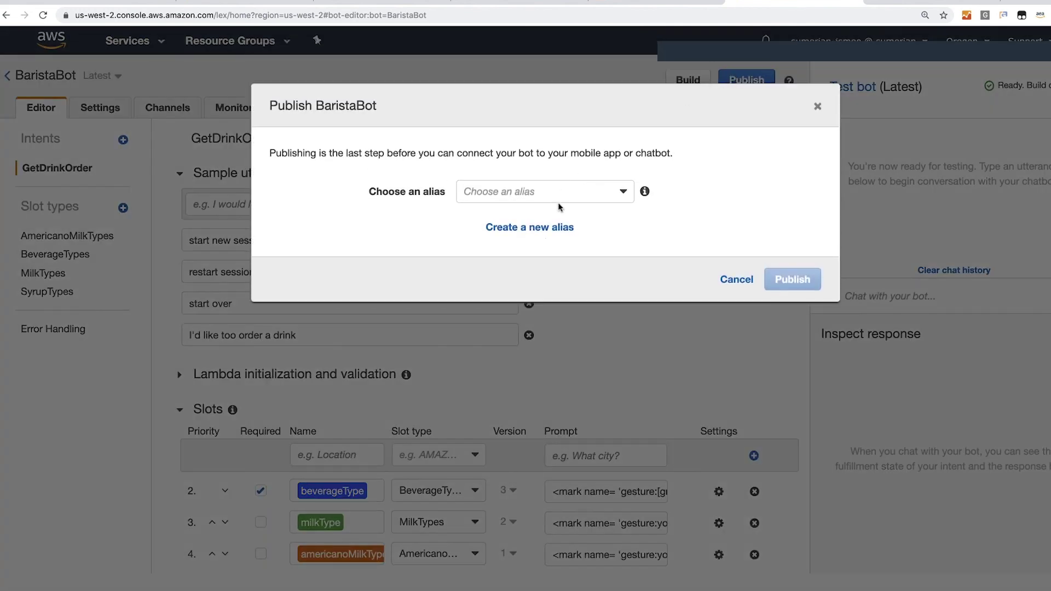
left_click(572, 189)
left_click(548, 214)
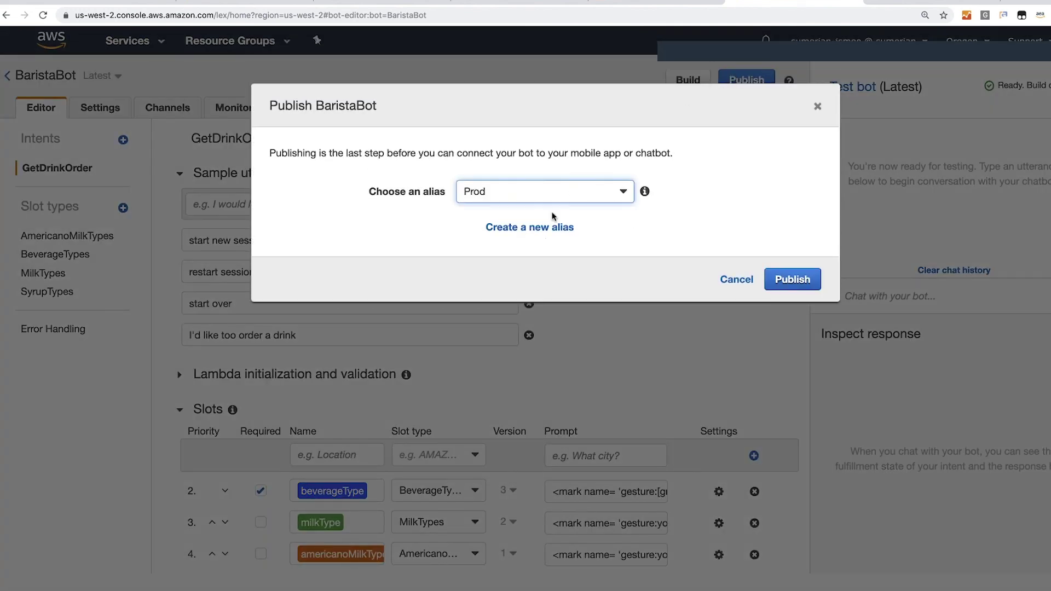
left_click(794, 279)
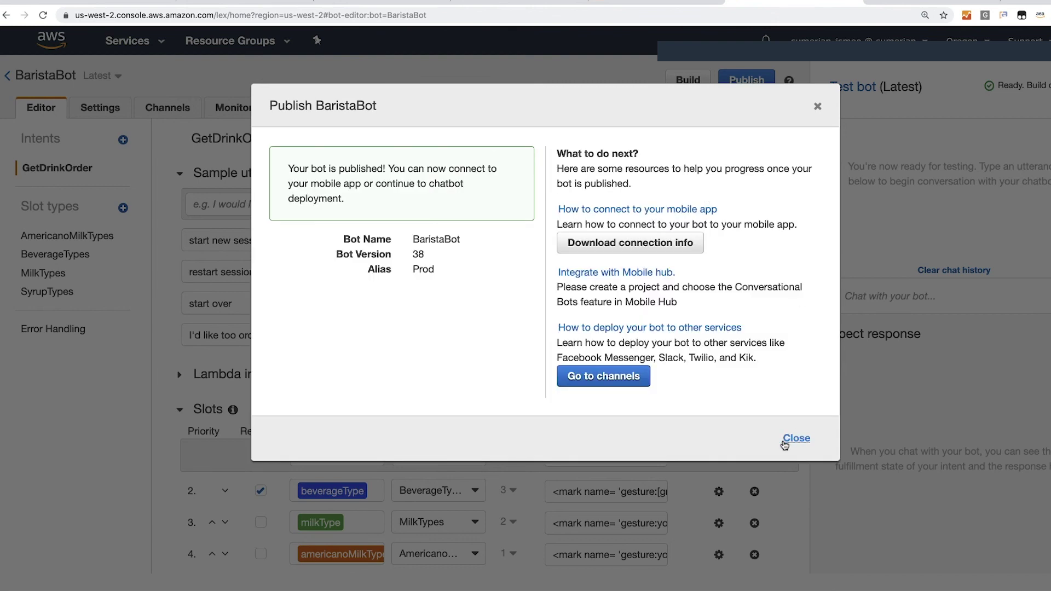
left_click(796, 438)
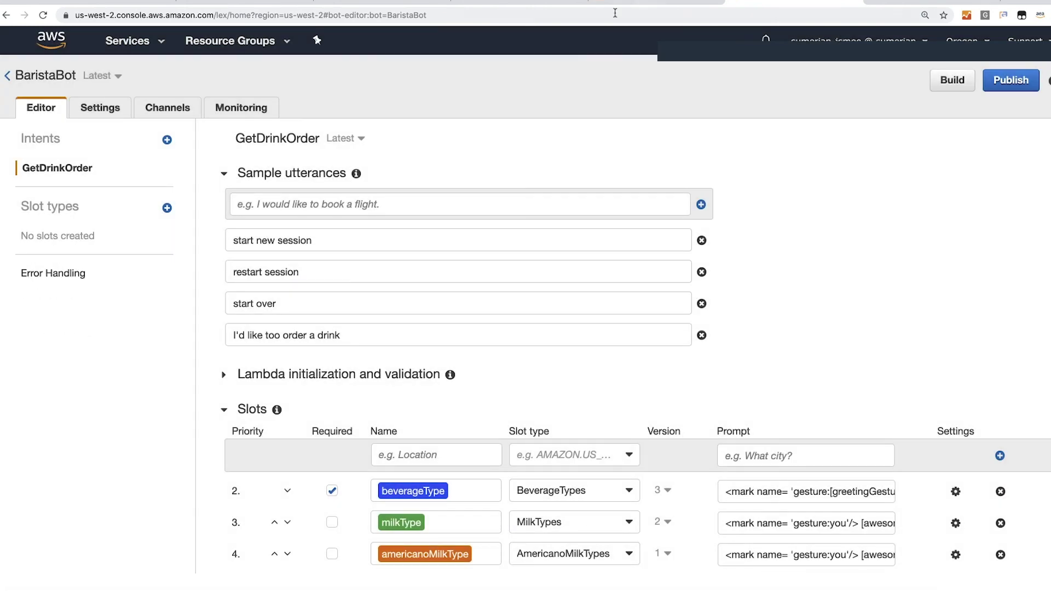
Step: Compare the Lex bot's name with the bot name in the Wes entity's Dialogue component in the Sumerian scene
left_click(85, 4)
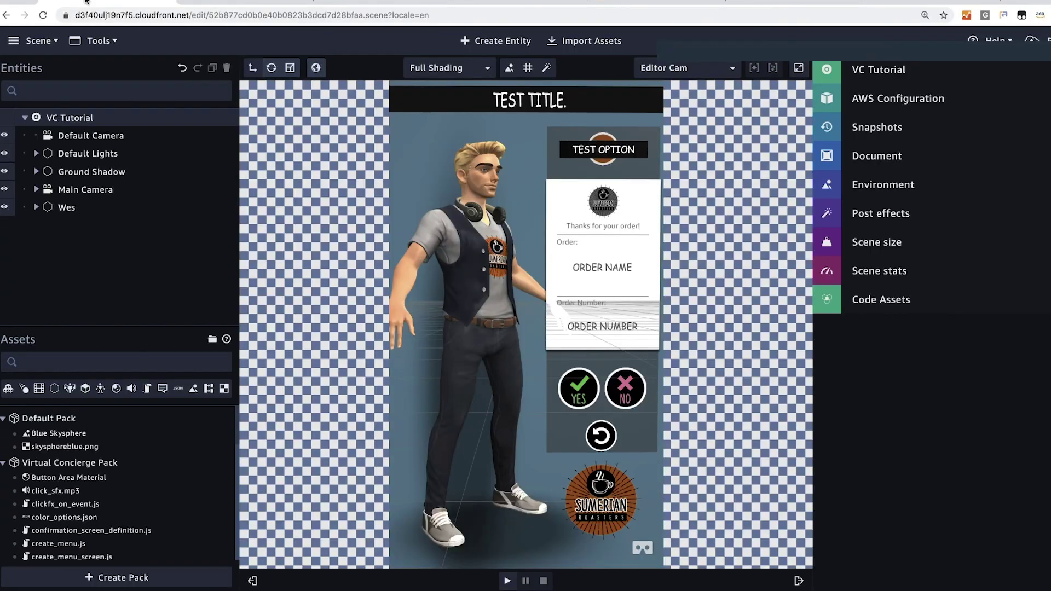
left_click(804, 3)
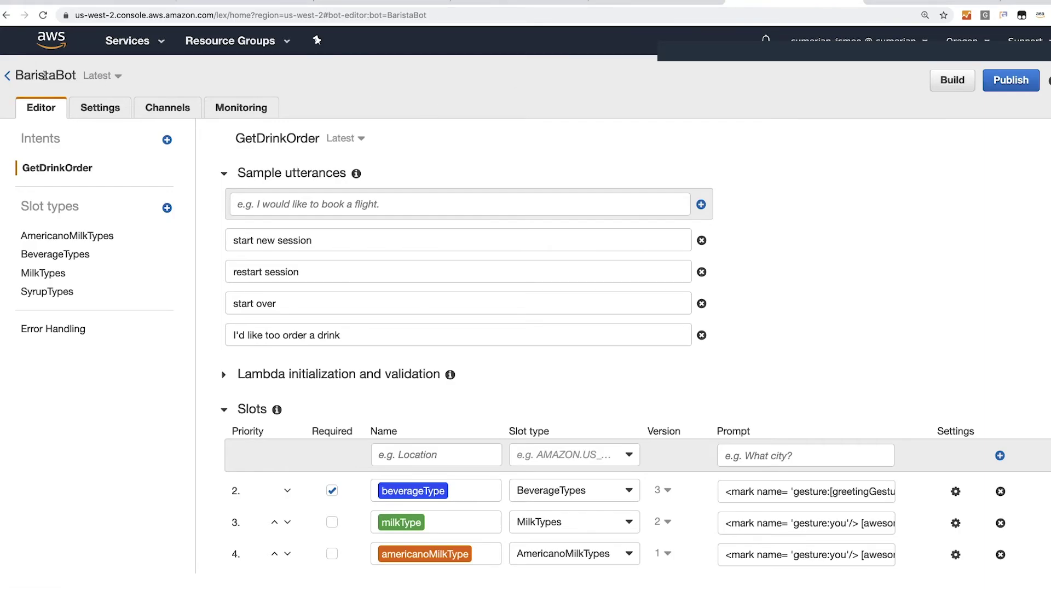
left_click_drag(18, 75, 79, 81)
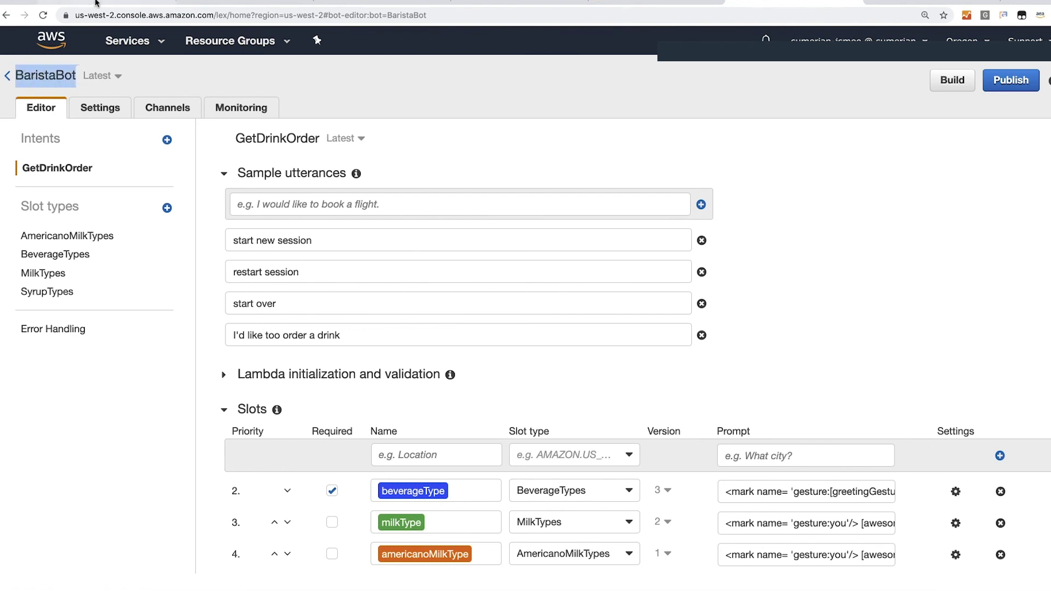
left_click(86, 2)
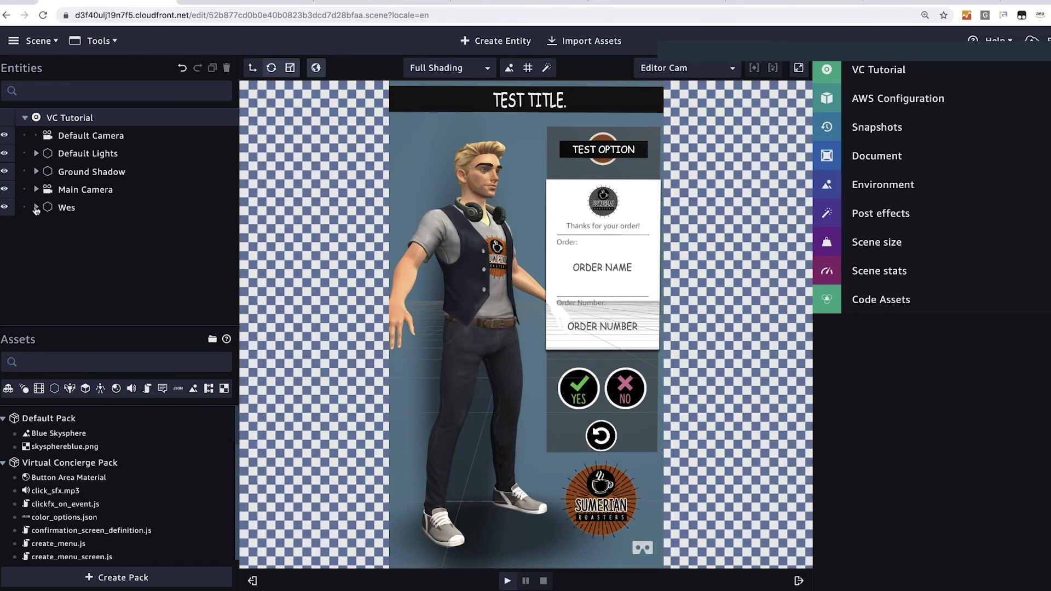
left_click(76, 211)
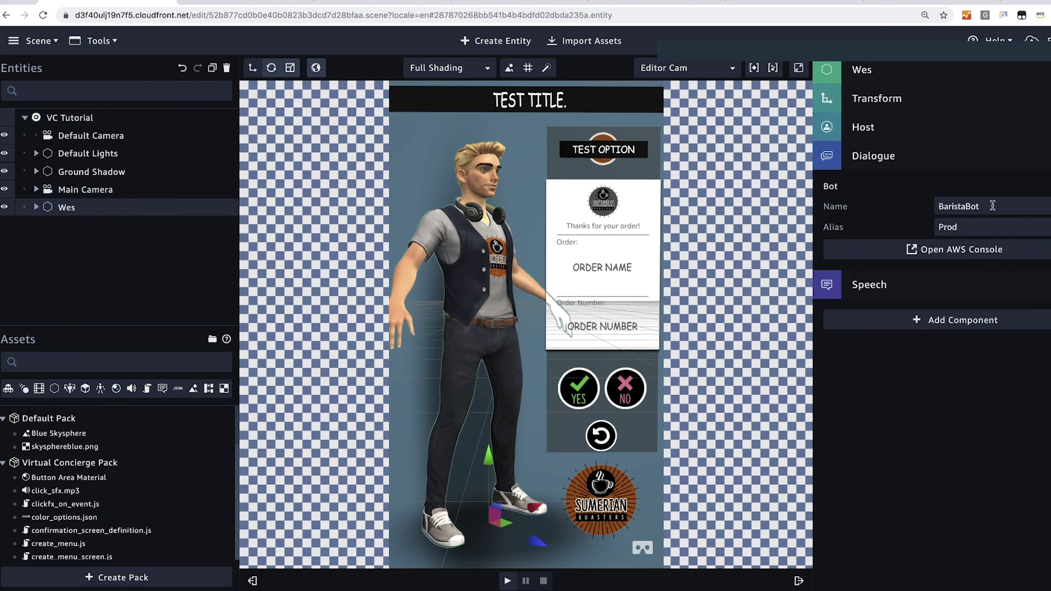
left_click_drag(1006, 204, 938, 206)
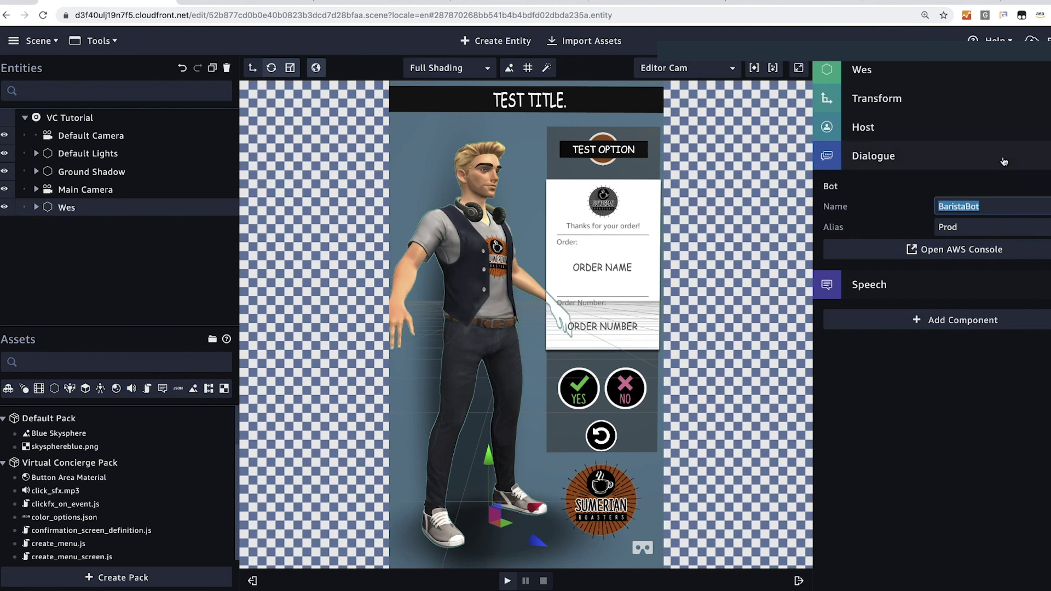
left_click(988, 207)
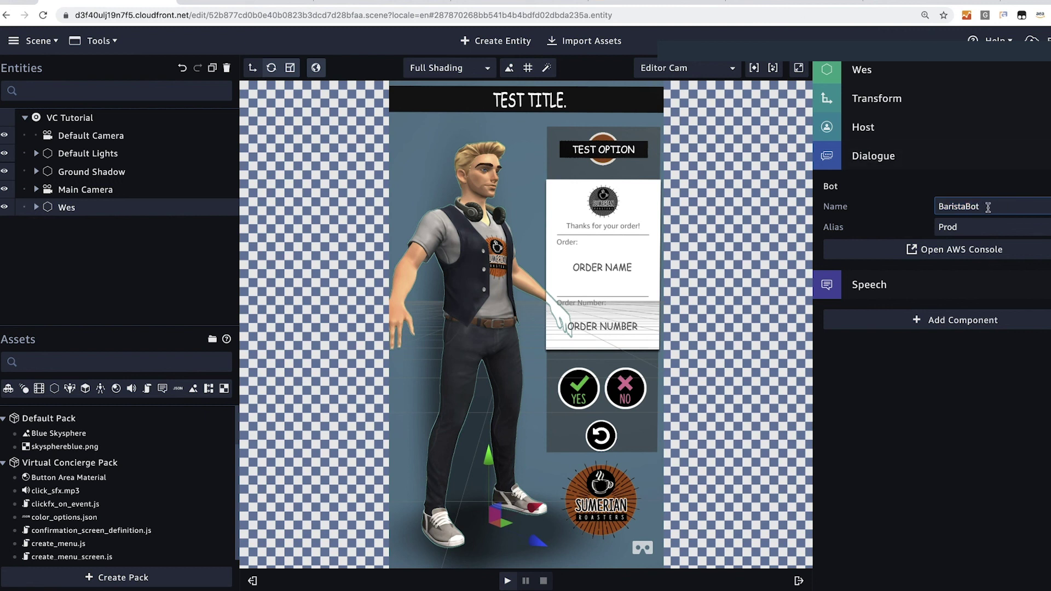
left_click_drag(987, 206, 932, 207)
Step: Compare the Intent Name in Menu Root's dialogue_manager.js script, under Main Camera, with the intent name in Amazon Lex
left_click(36, 190)
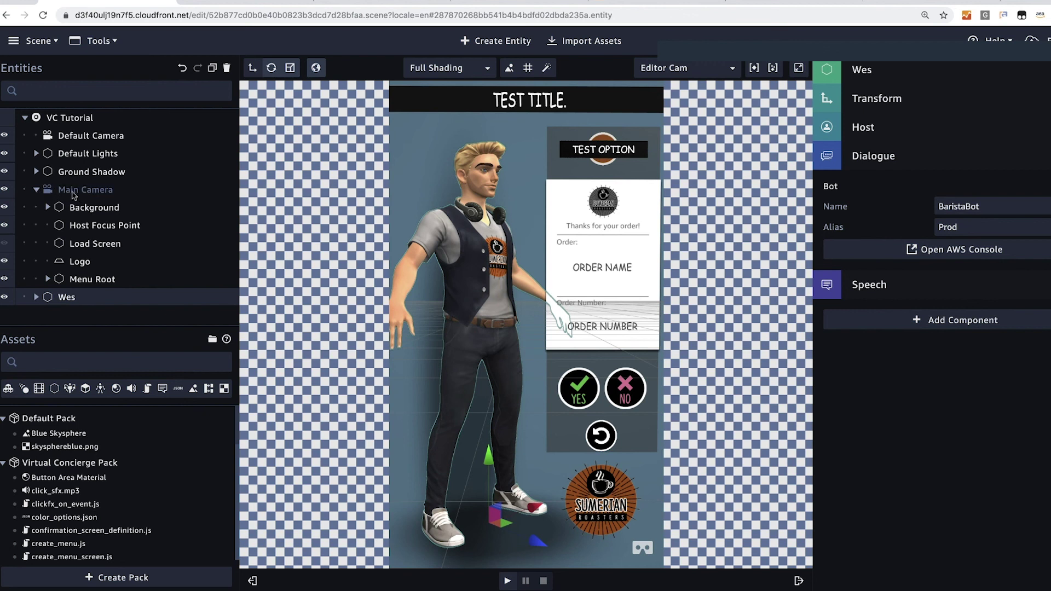
left_click(94, 280)
left_click_drag(169, 282, 800, 239)
scroll(836, 213, "down", 2)
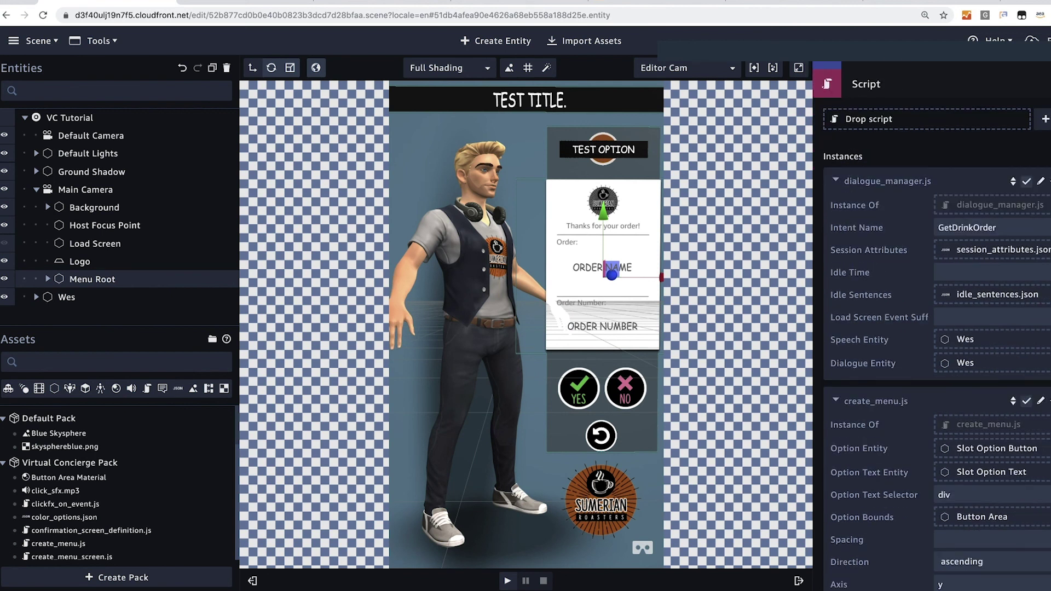
left_click_drag(1019, 230, 934, 226)
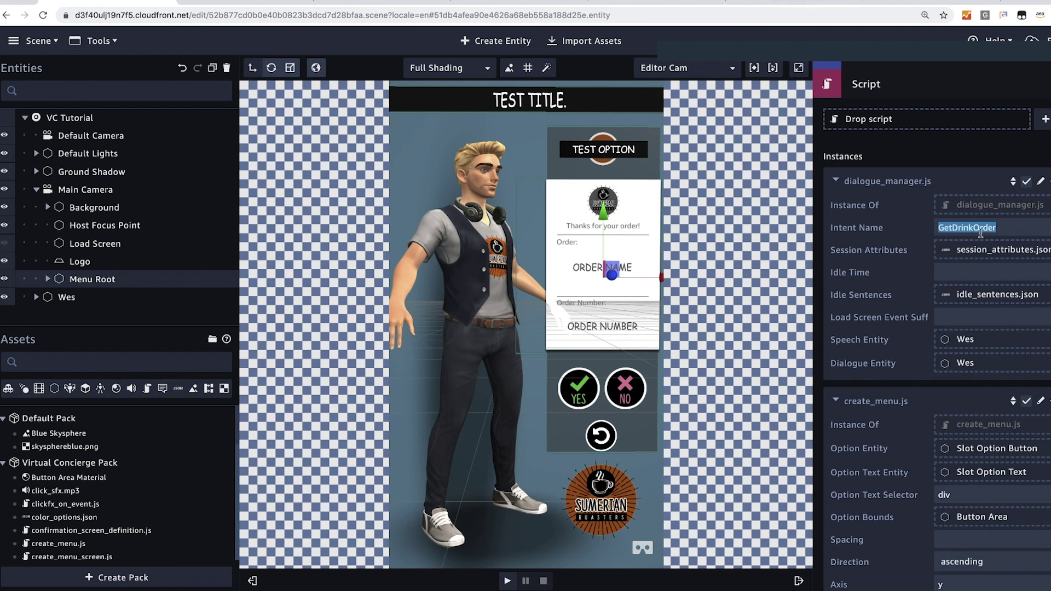
left_click(797, 2)
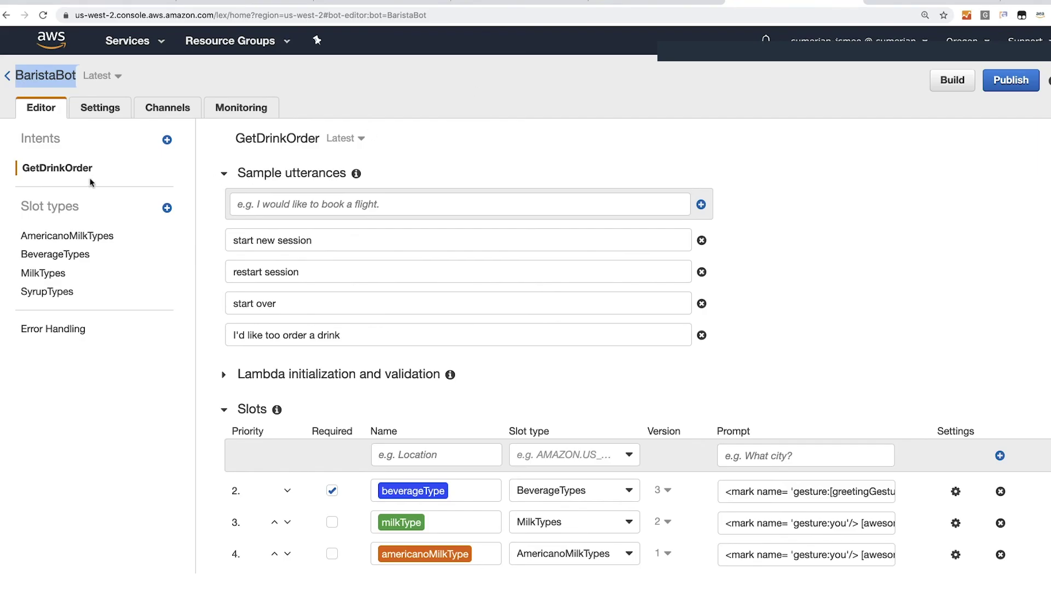
left_click_drag(94, 170, 24, 174)
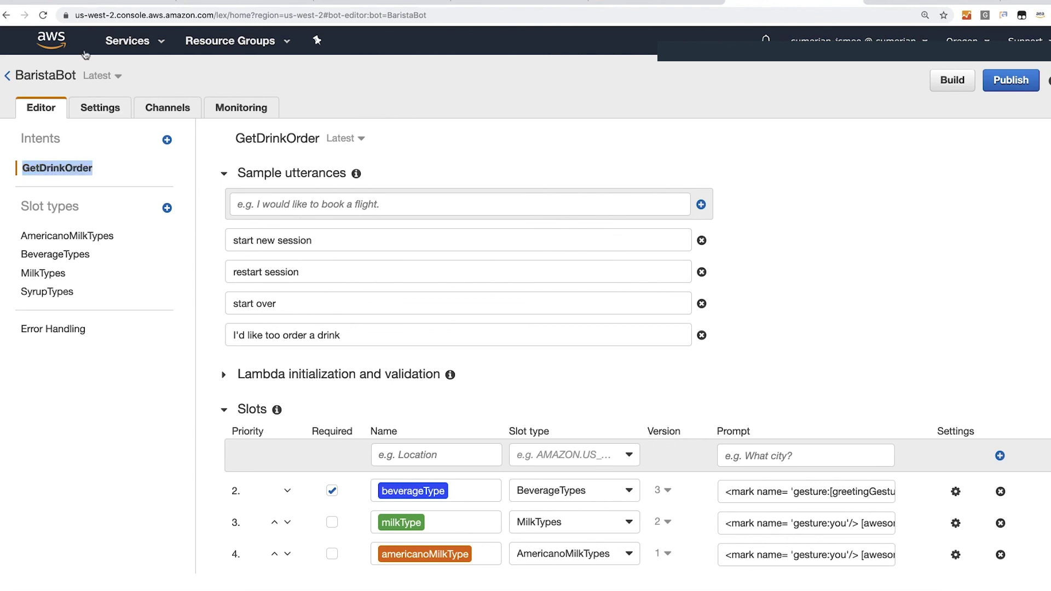
Step: Switch to the VC Tutorial scene in Amazon Sumerian and play it
left_click(93, 3)
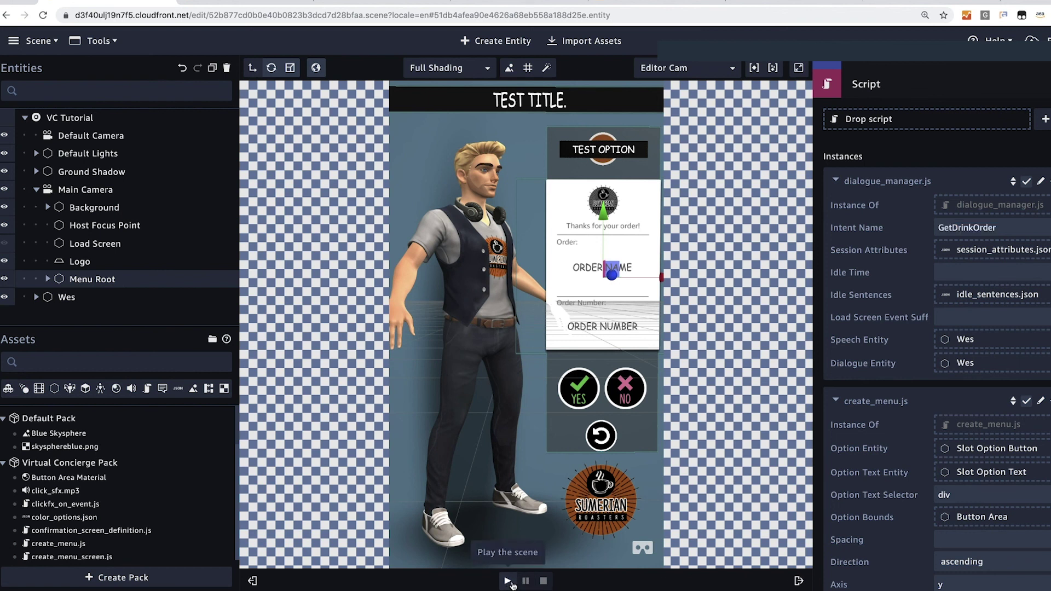
left_click(508, 581)
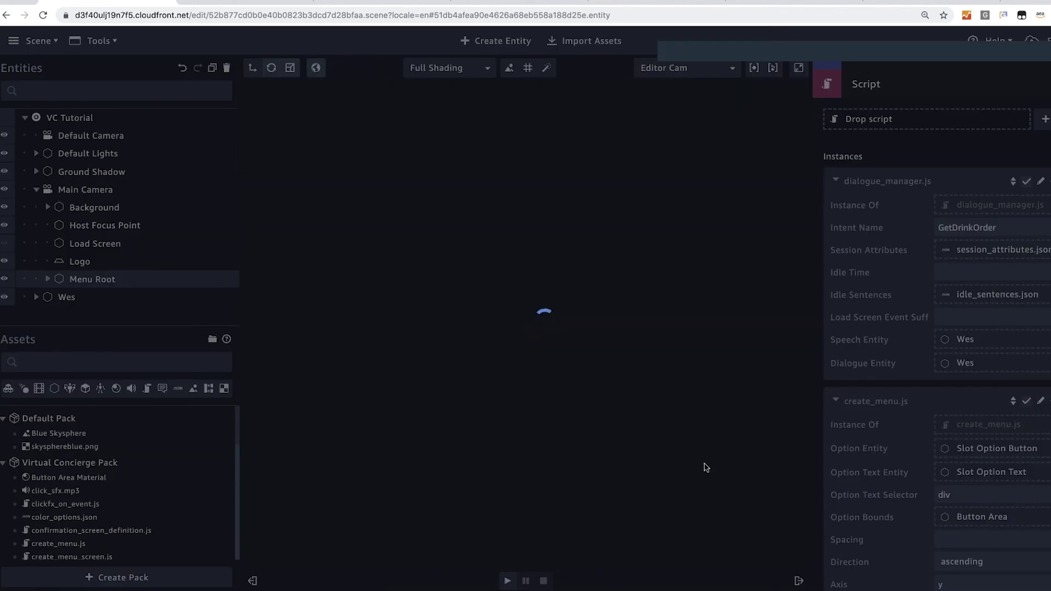